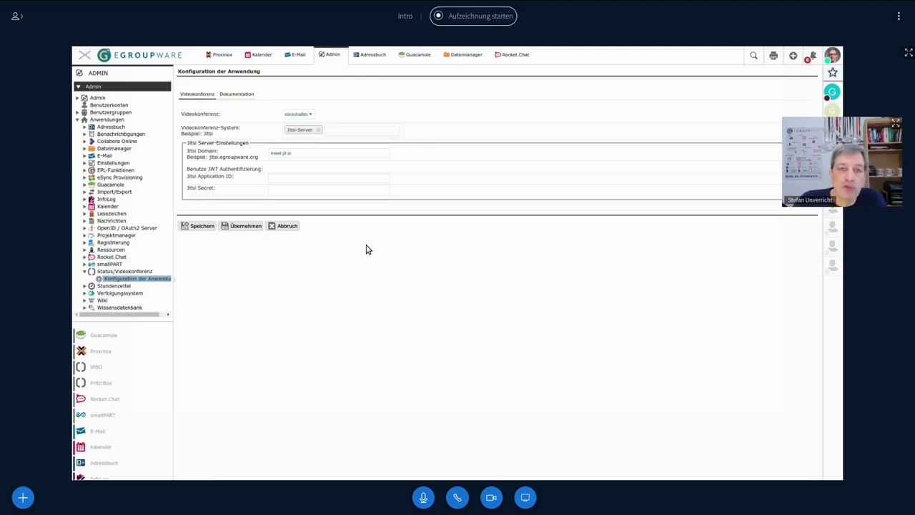
Select the Videokonferenz-System field in the video conference settings
click(341, 129)
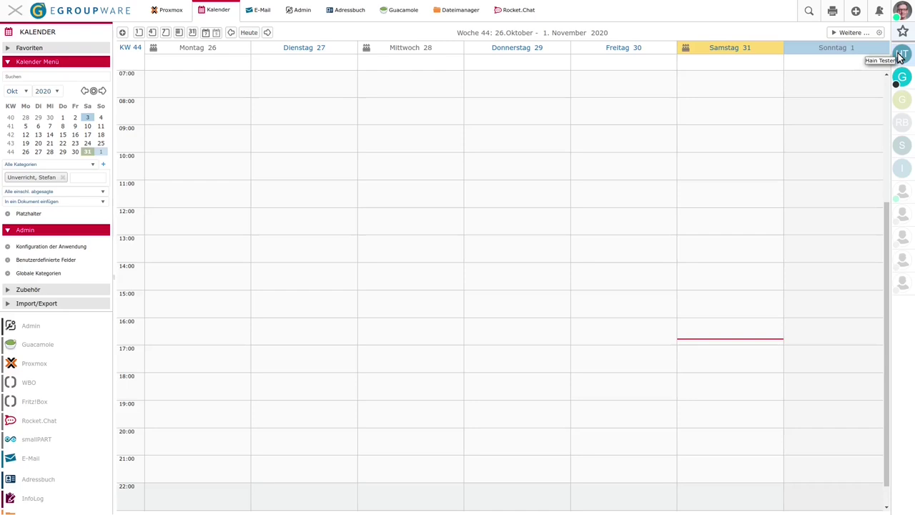
Start a Videoanruf with the online contact from the status bar
click(899, 57)
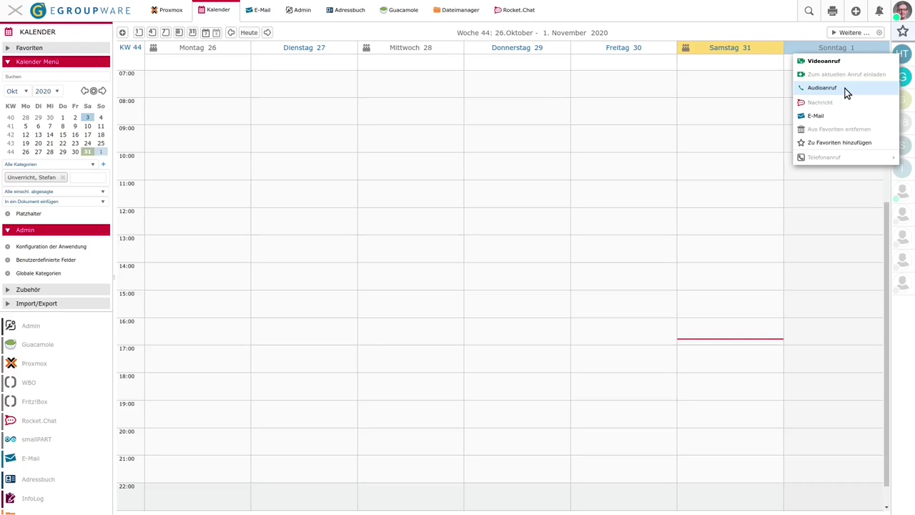
click(827, 63)
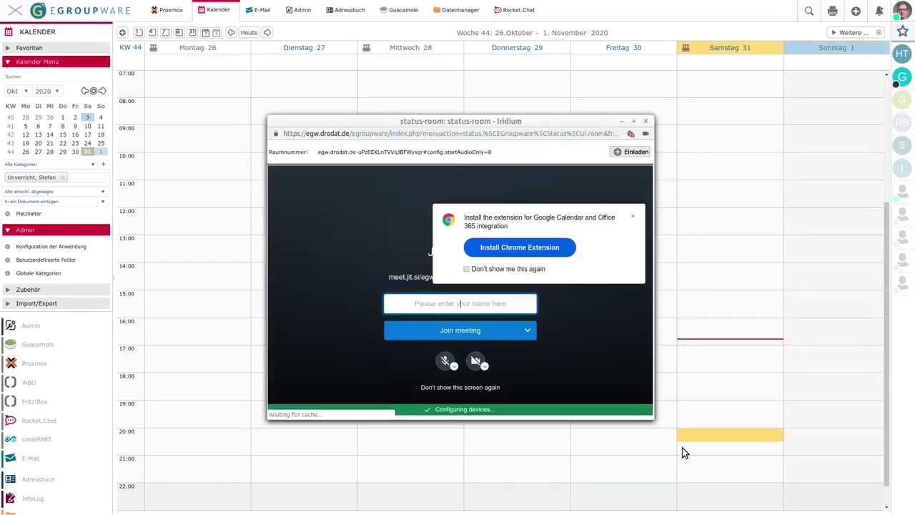
Dismiss the extension prompt and join the conference under your display name
click(632, 216)
click(464, 304)
text(Stefan)
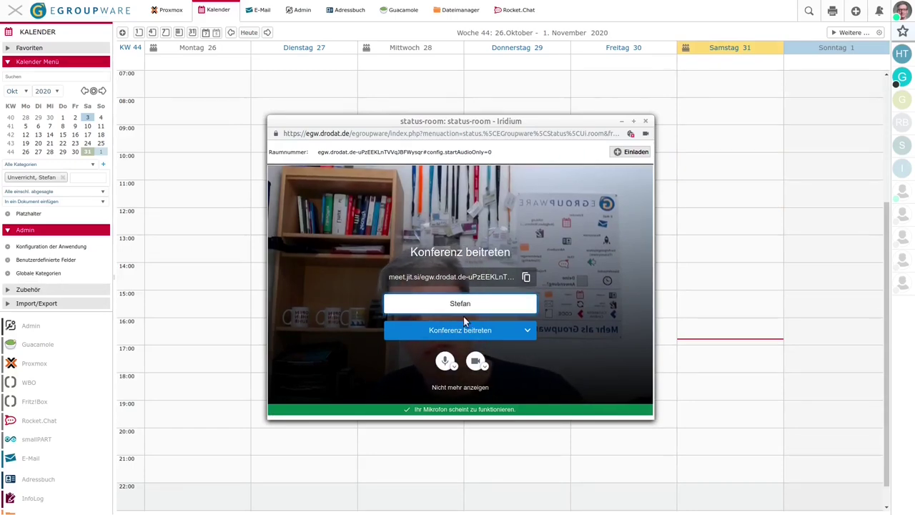
click(464, 329)
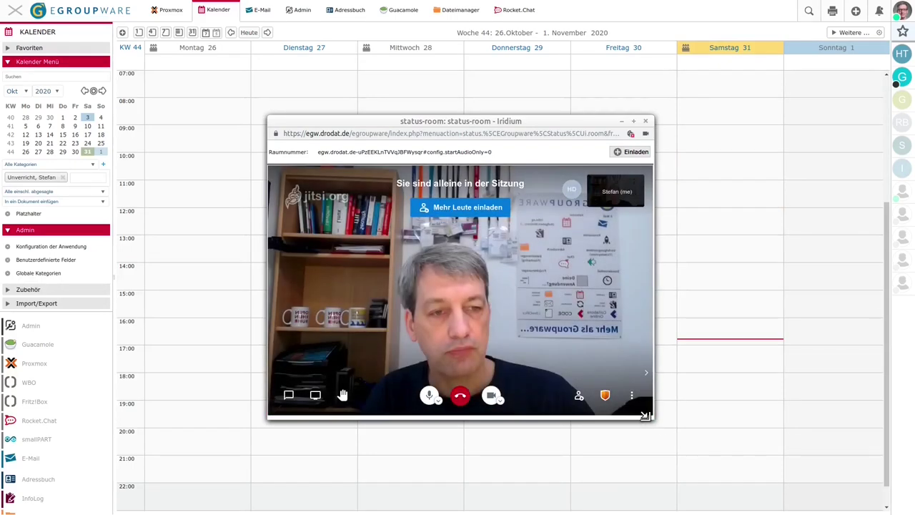
Shrink and reposition the conference window, cancel the Einladen dialog, then hang up
drag(655, 421, 612, 374)
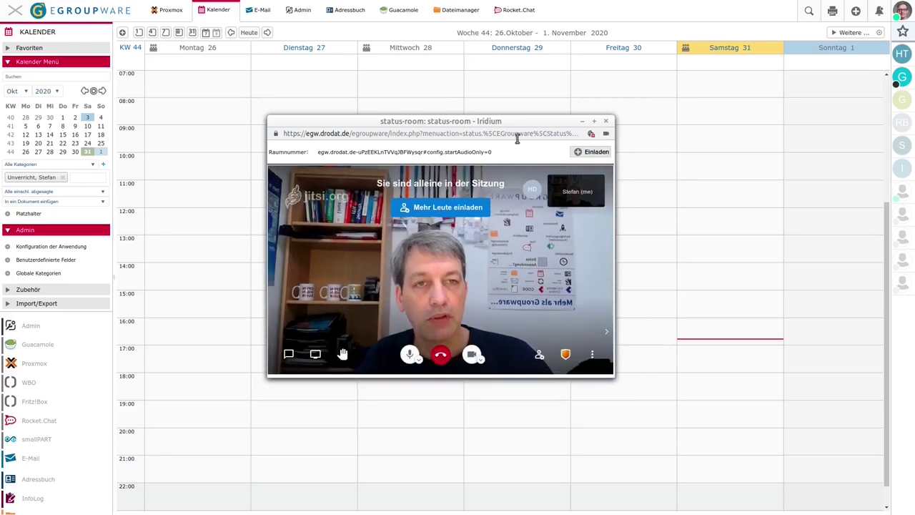
drag(508, 119, 420, 69)
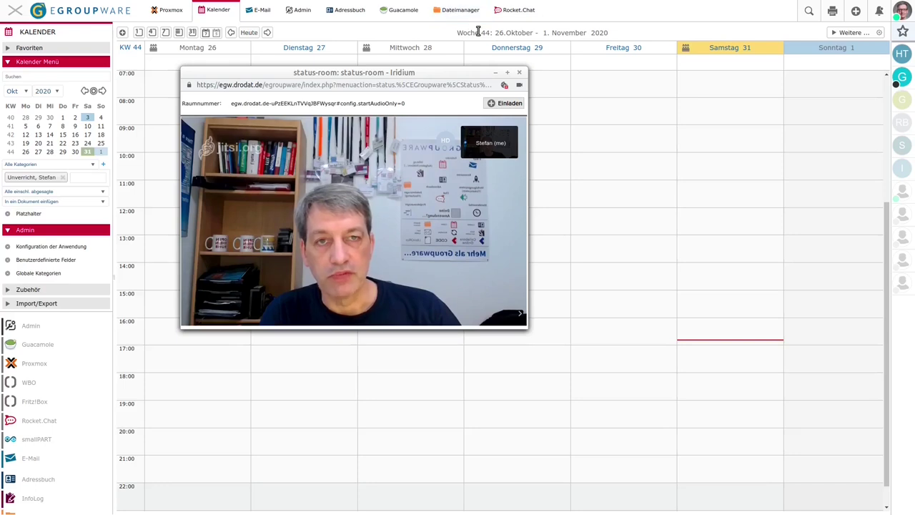
click(506, 103)
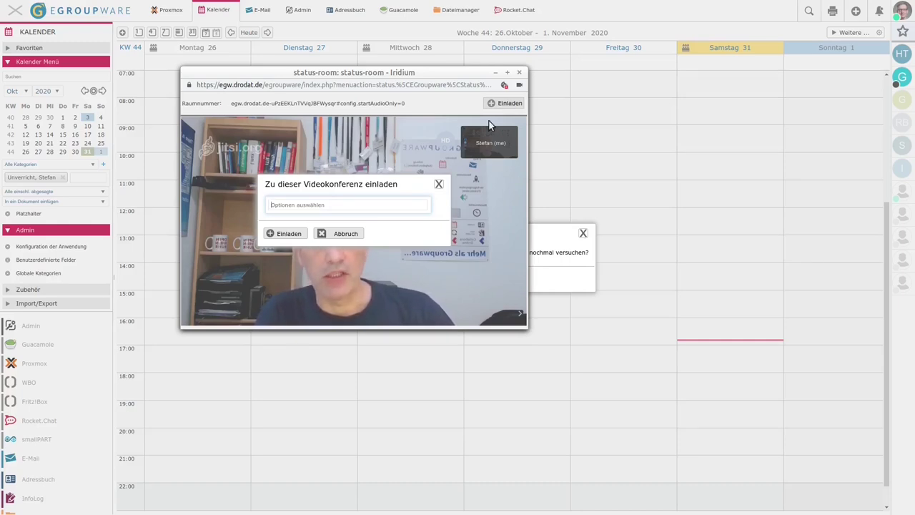
click(439, 186)
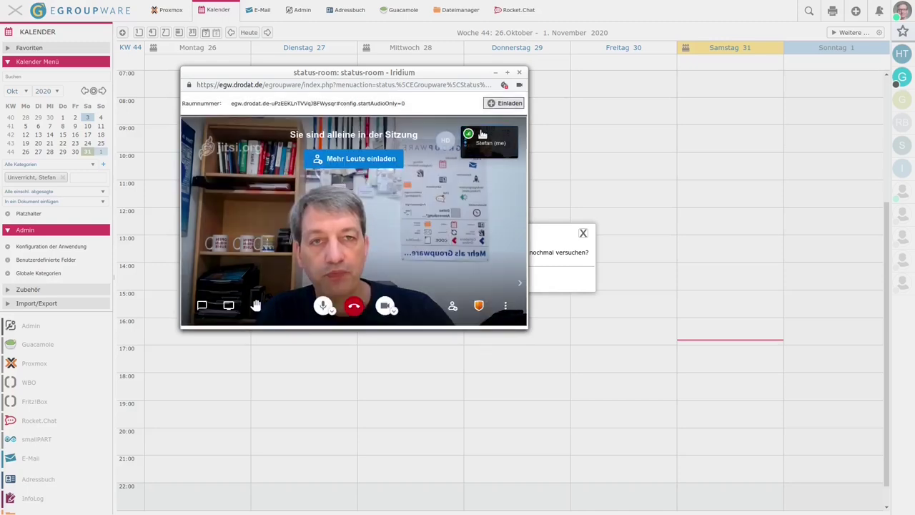
click(520, 72)
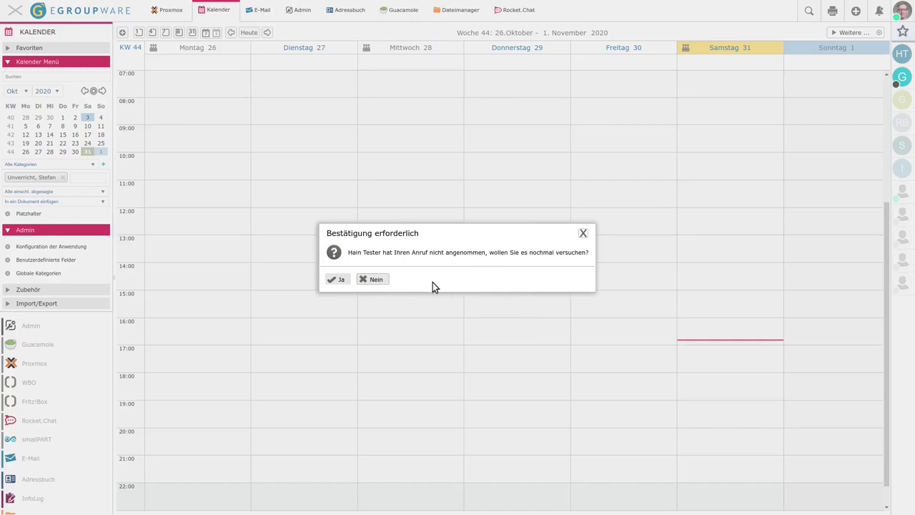
Answer Nein to retrying the unanswered call
click(376, 279)
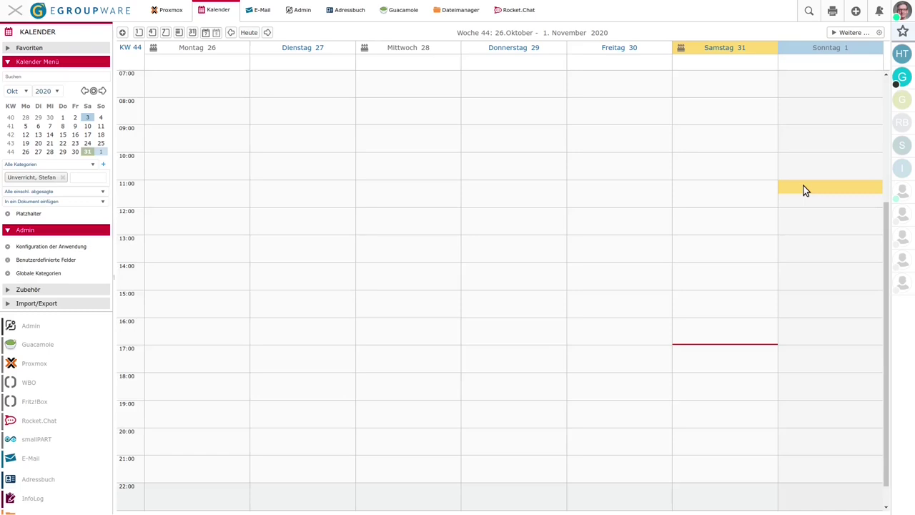
Create event 'Test' on Sunday 1 November 11:00 with Testerfirma as participant
click(799, 184)
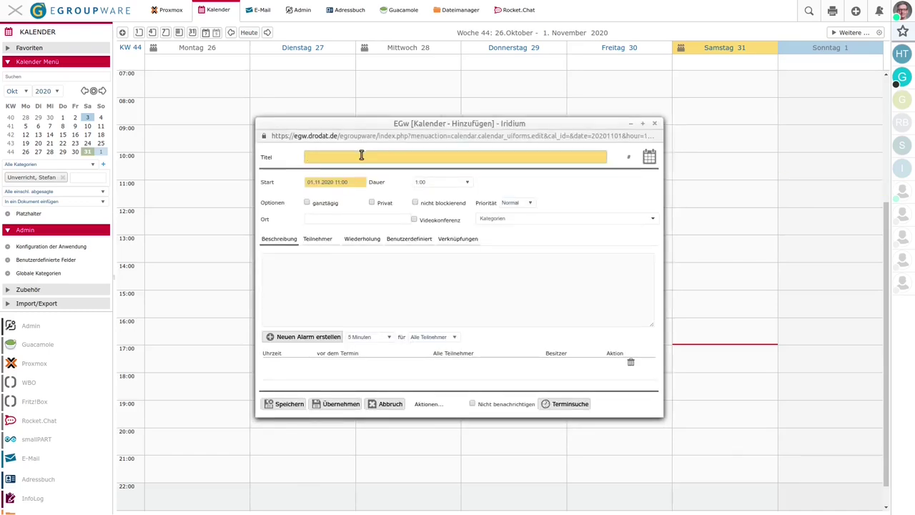
text(Test)
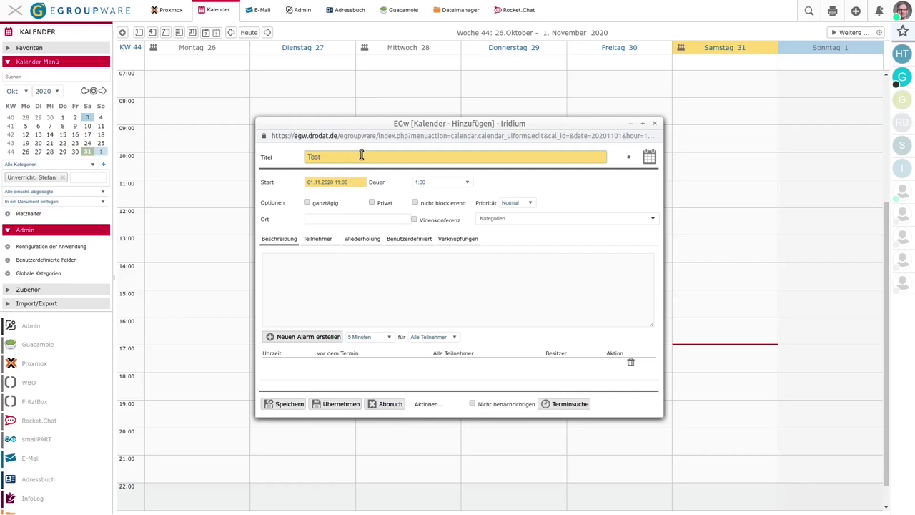
click(320, 241)
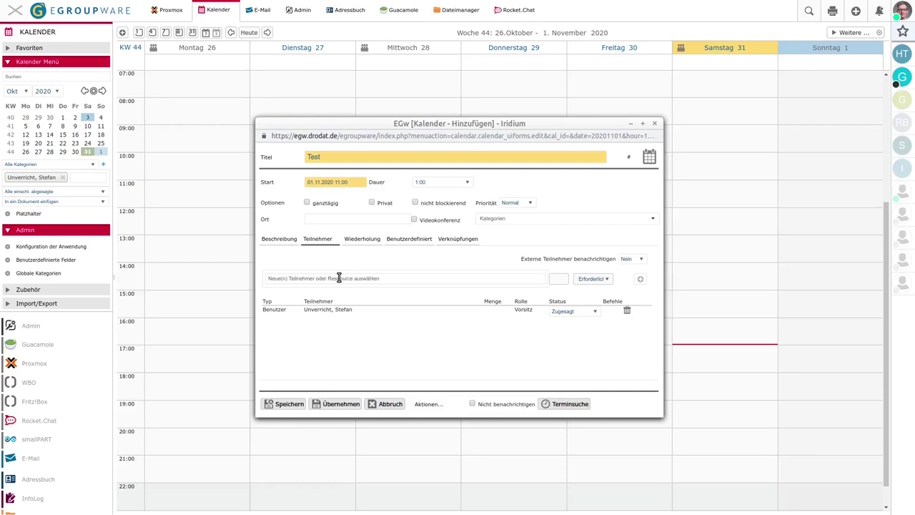
click(339, 277)
text(teste)
key(BackSpace)
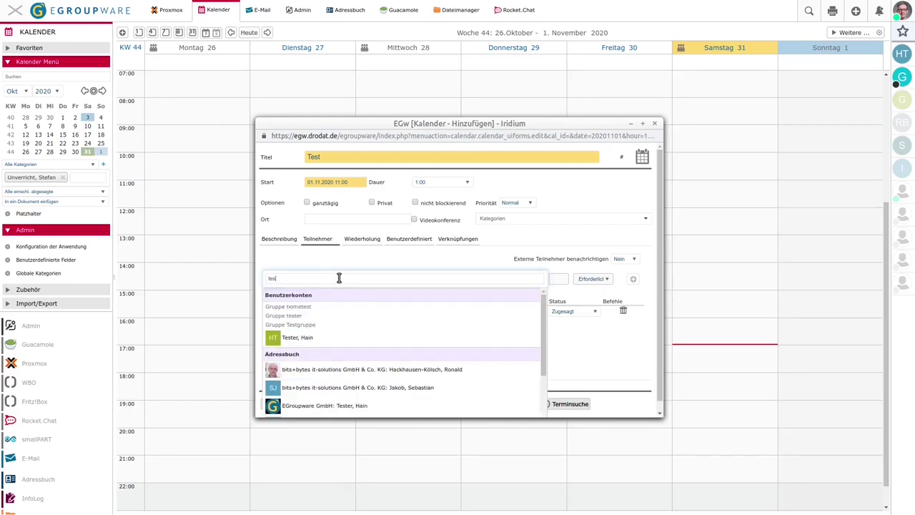
text(er)
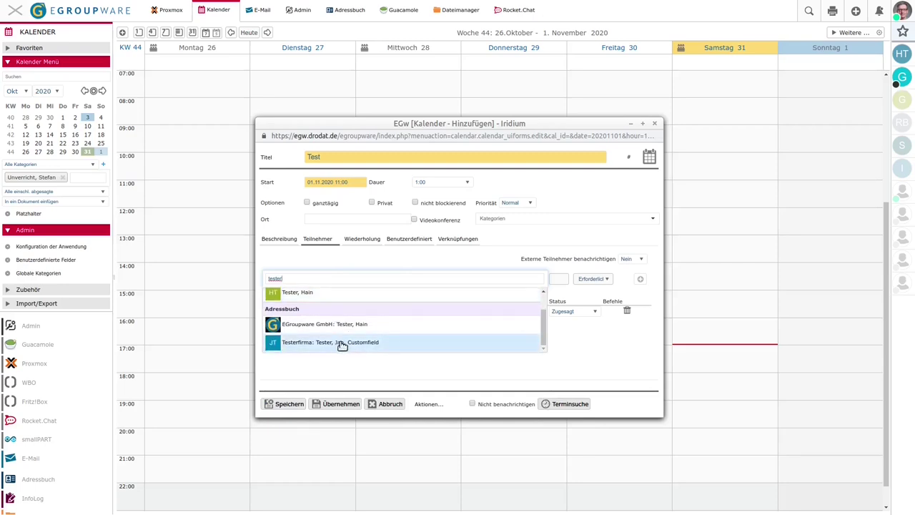
click(359, 343)
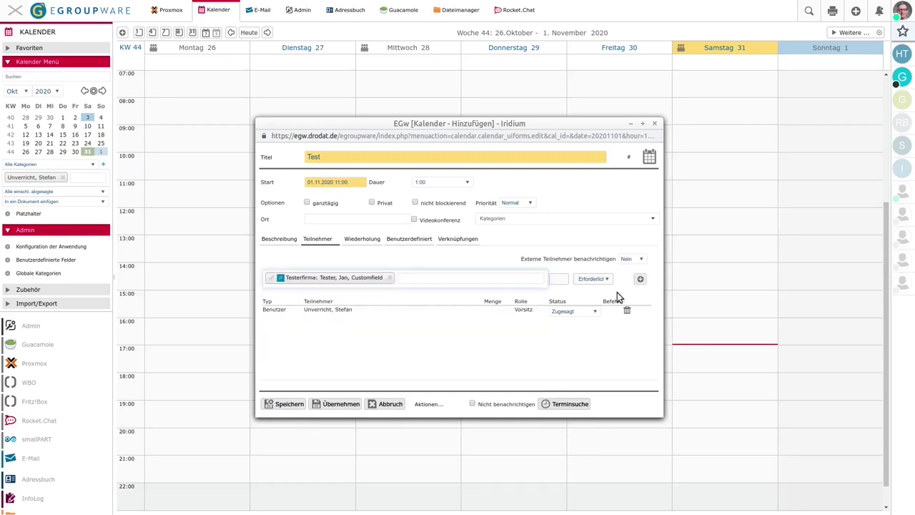
click(640, 279)
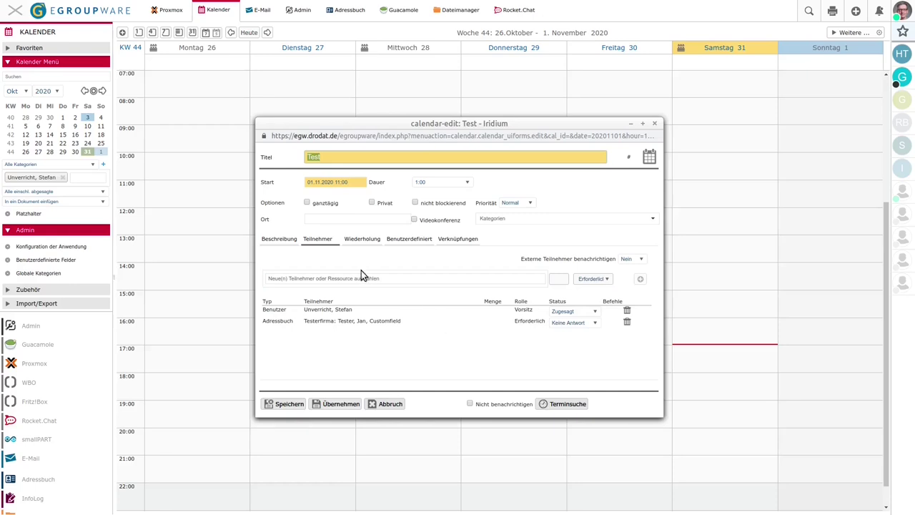
Enable Videokonferenz for the event and review its description and alarms
click(414, 220)
click(282, 240)
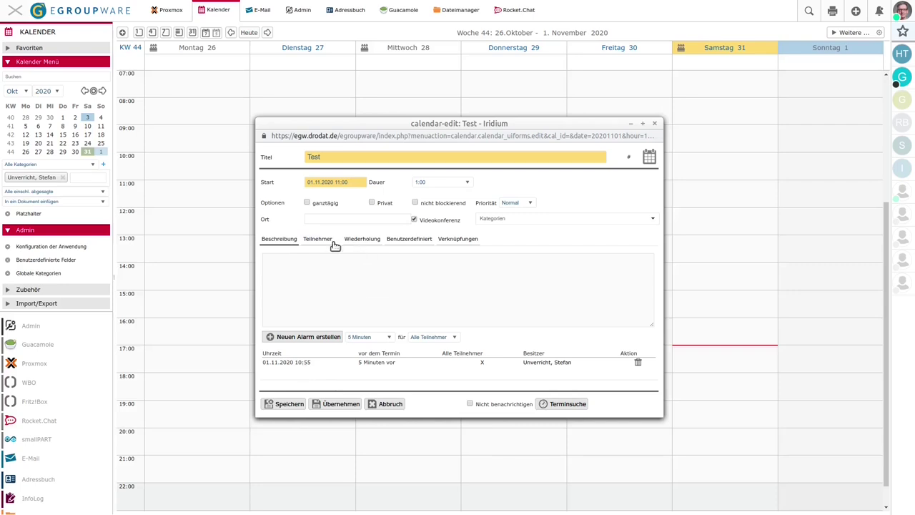
click(307, 239)
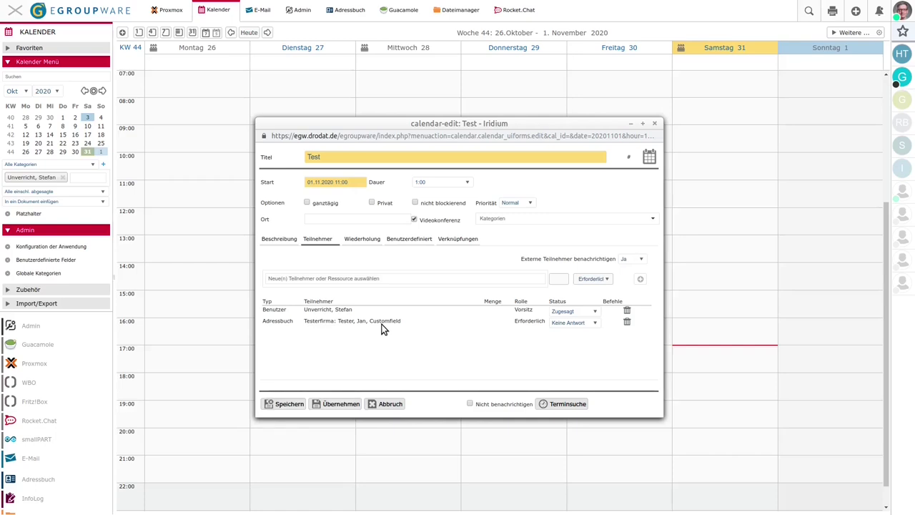
Save the Test event and show its 11:00–12:00 details on Sunday
click(295, 403)
mouse_move(806, 190)
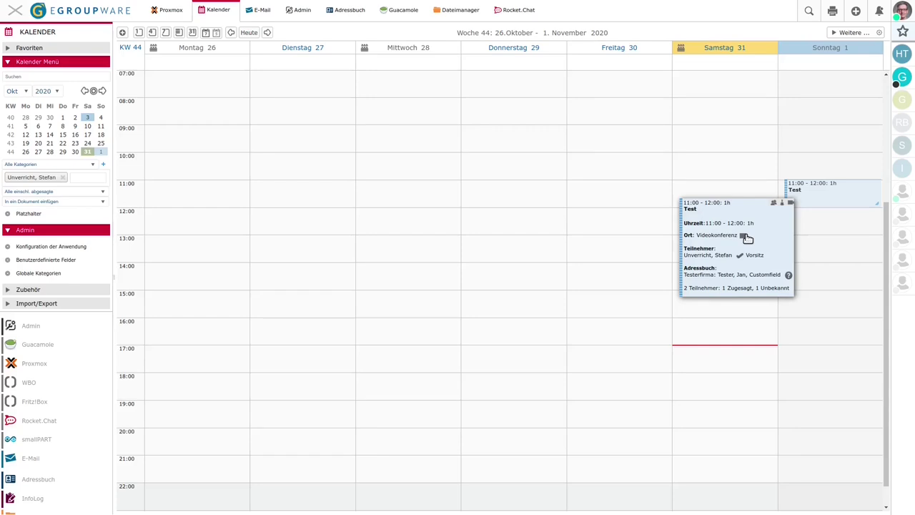
Open and close the Test event's video-conference room, then bring up the event's actions
click(744, 235)
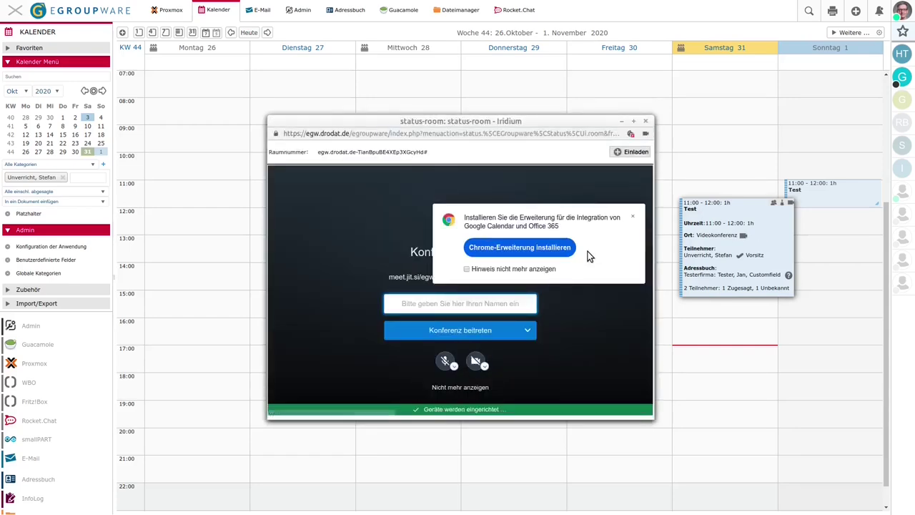
click(646, 122)
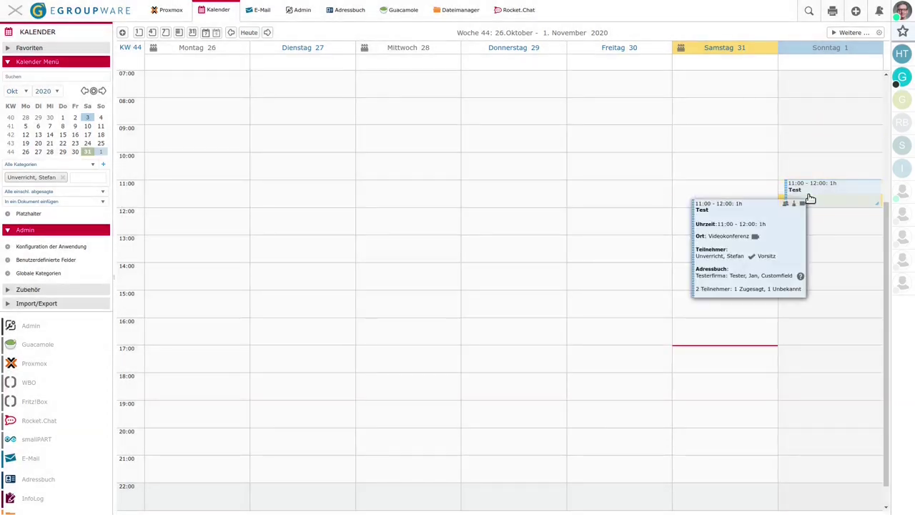
right_click(811, 196)
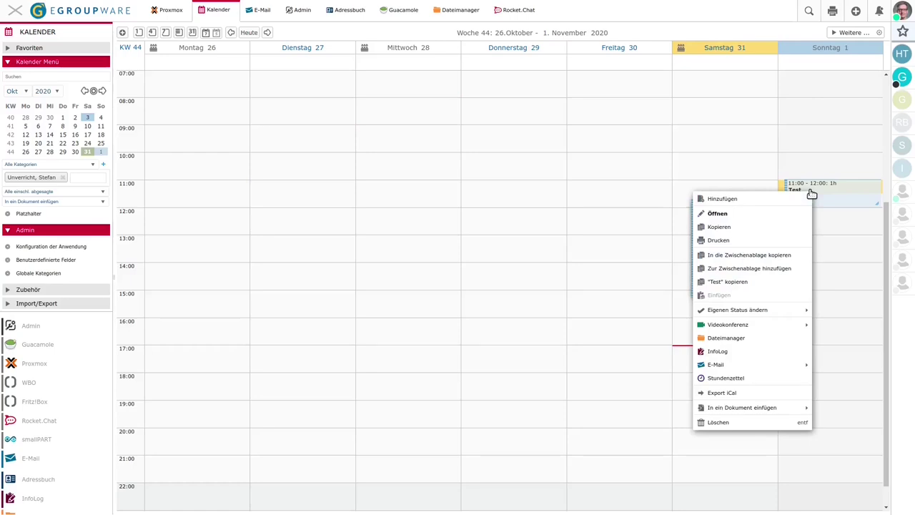
mouse_move(752, 323)
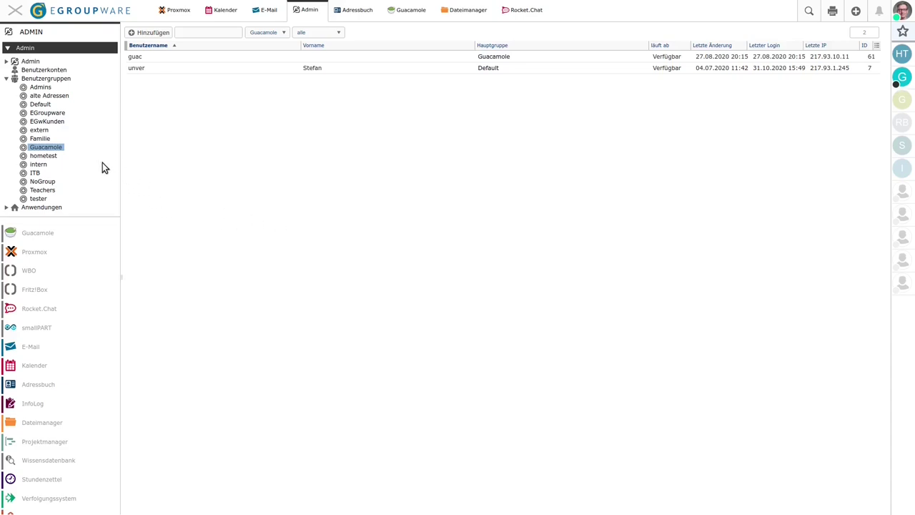
Bring up the context menu of the Guacamole group in the Admin tree
right_click(57, 148)
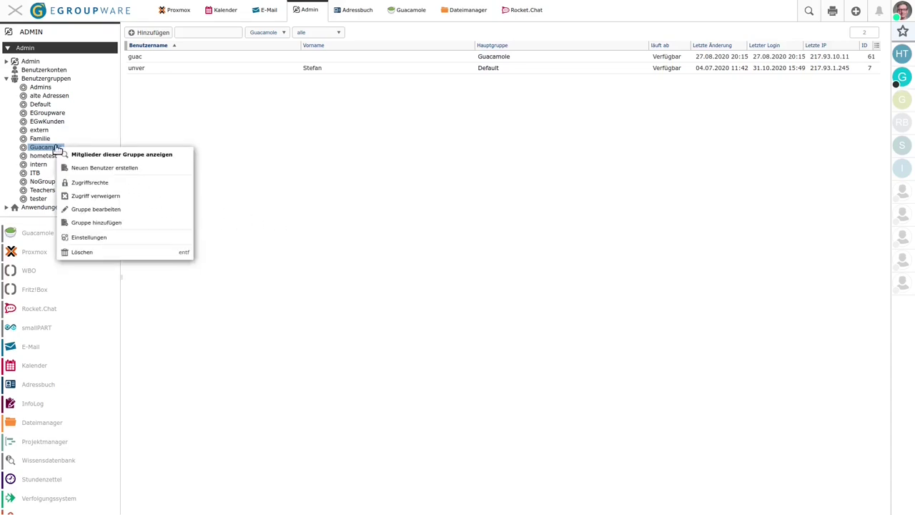
Open Zugriffsrechte for the Guacamole group, checking the rights filter without changing it
click(93, 183)
click(362, 188)
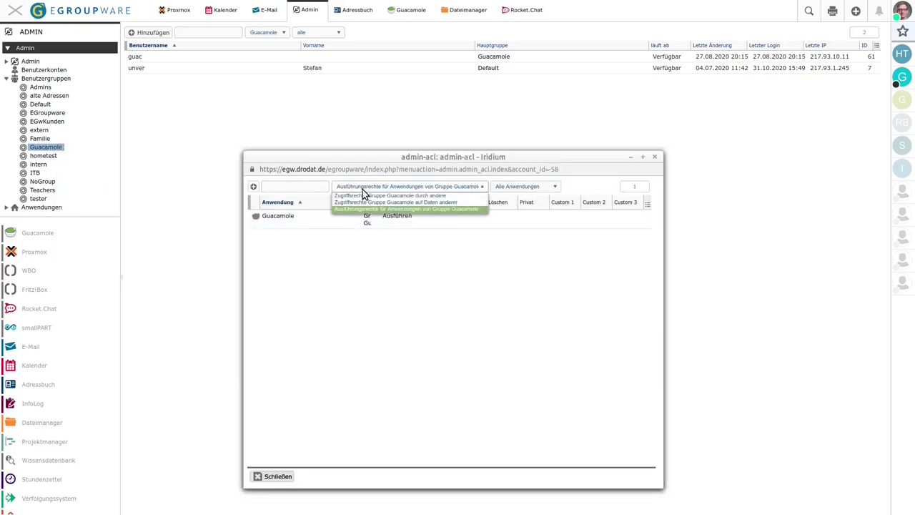
click(281, 216)
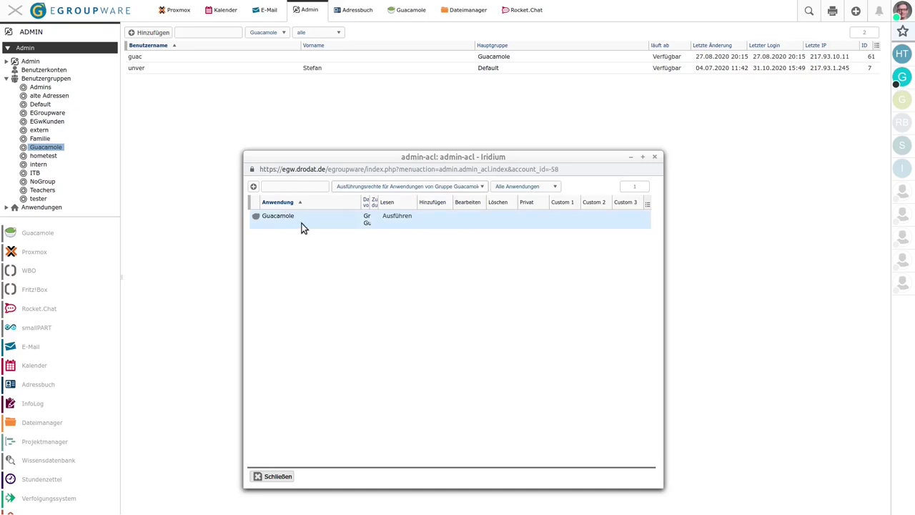
Close the access-rights window, close and reopen Guacamole, and return to Admin
click(656, 157)
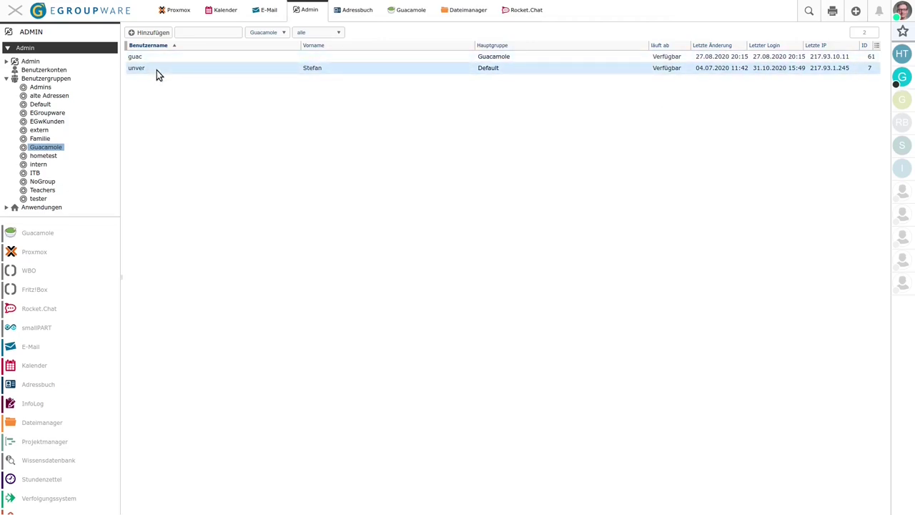
click(431, 6)
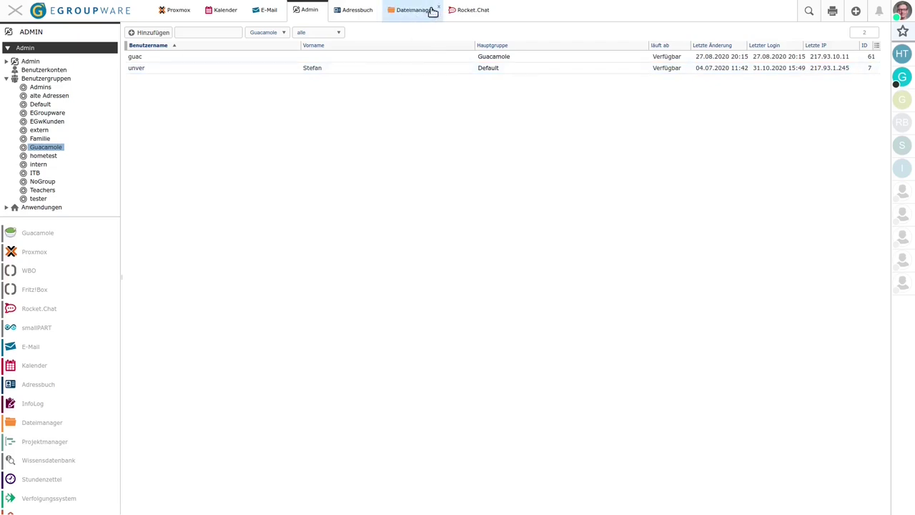
click(32, 235)
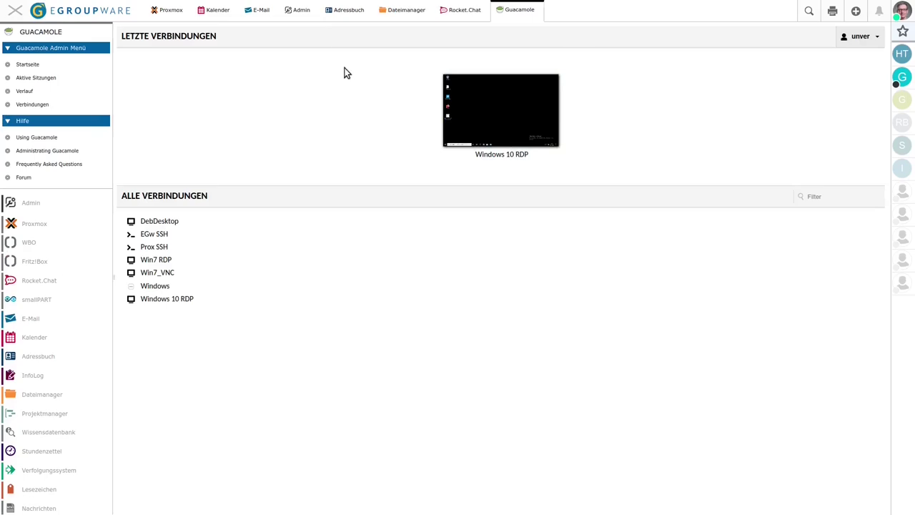
click(300, 9)
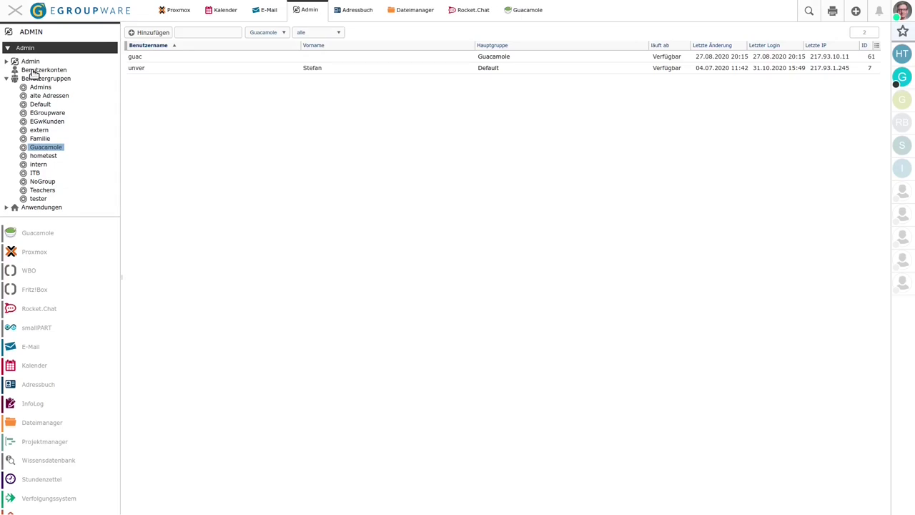
Grant the EGwKunden user account run rights for the Guacamole application in its access rights
click(33, 72)
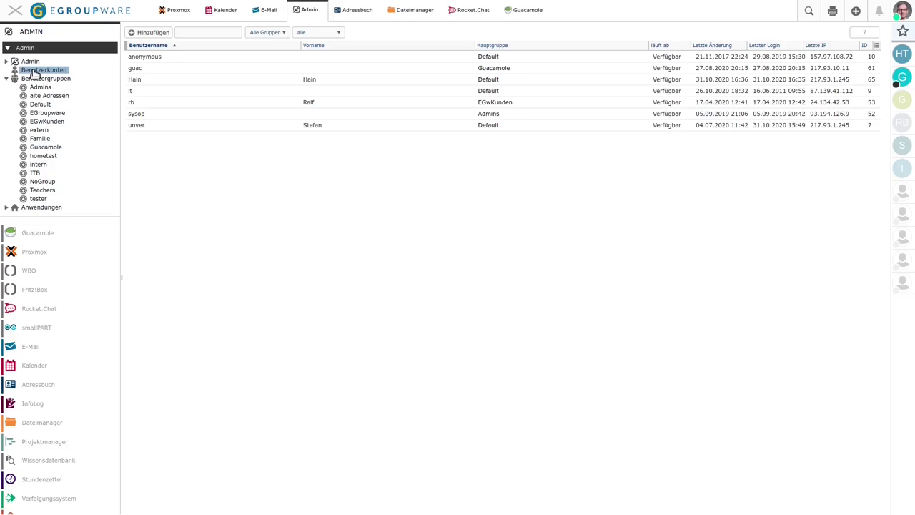
right_click(148, 106)
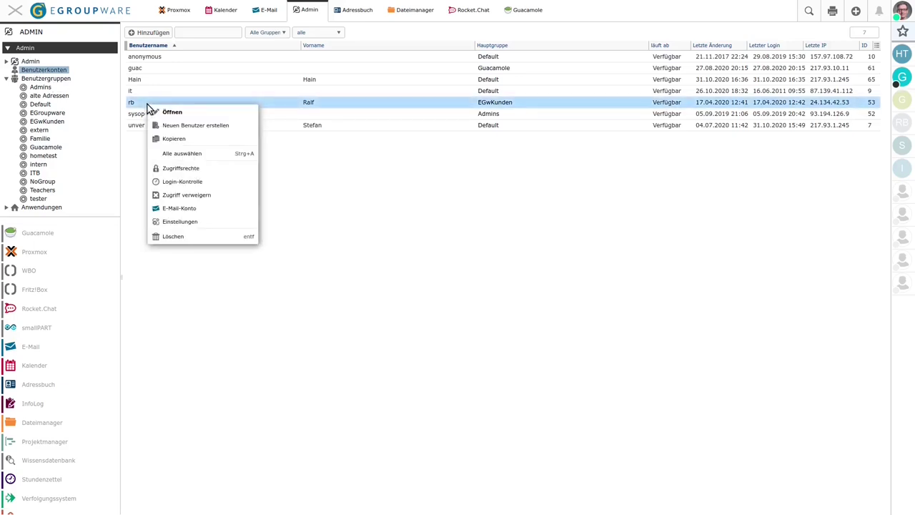
click(195, 169)
click(395, 186)
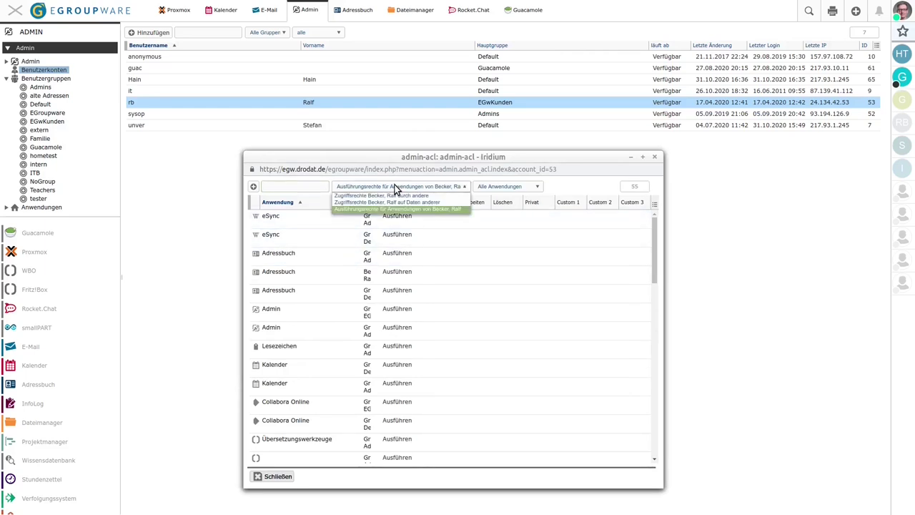
click(395, 187)
click(253, 187)
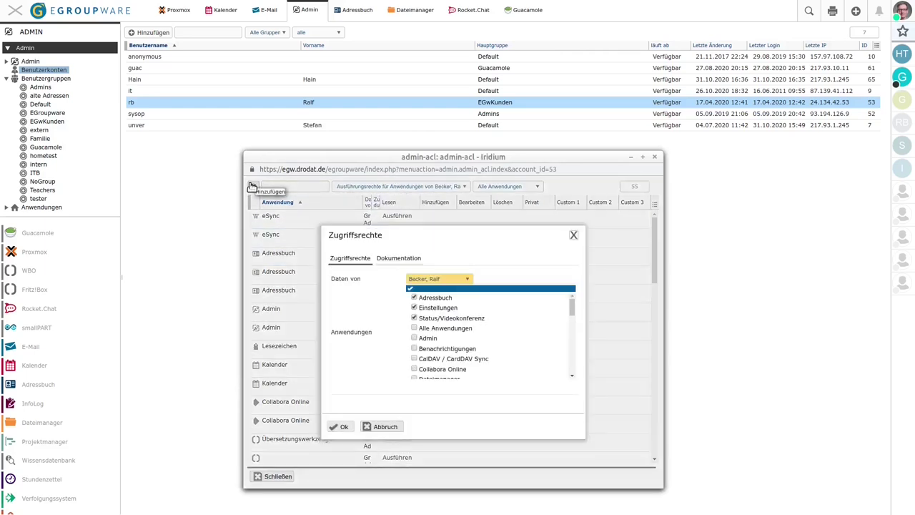
scroll(509, 312, down, 4)
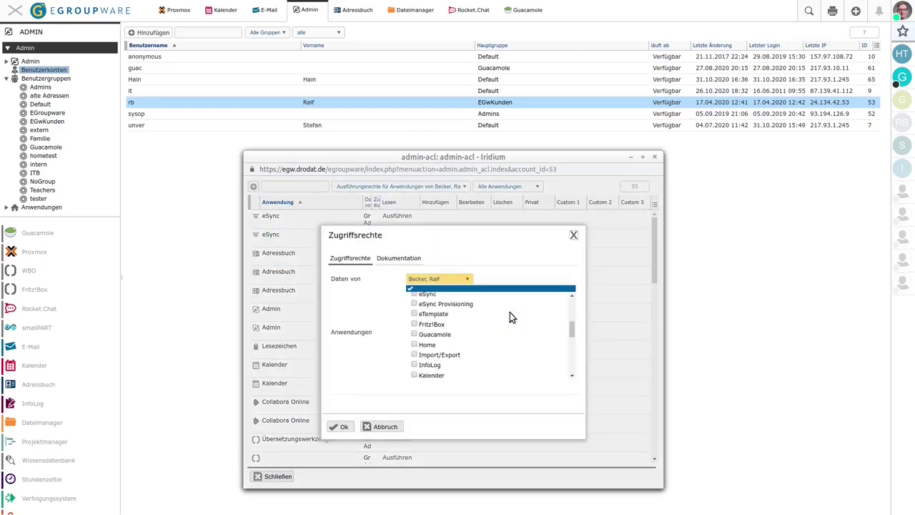
click(414, 333)
click(348, 427)
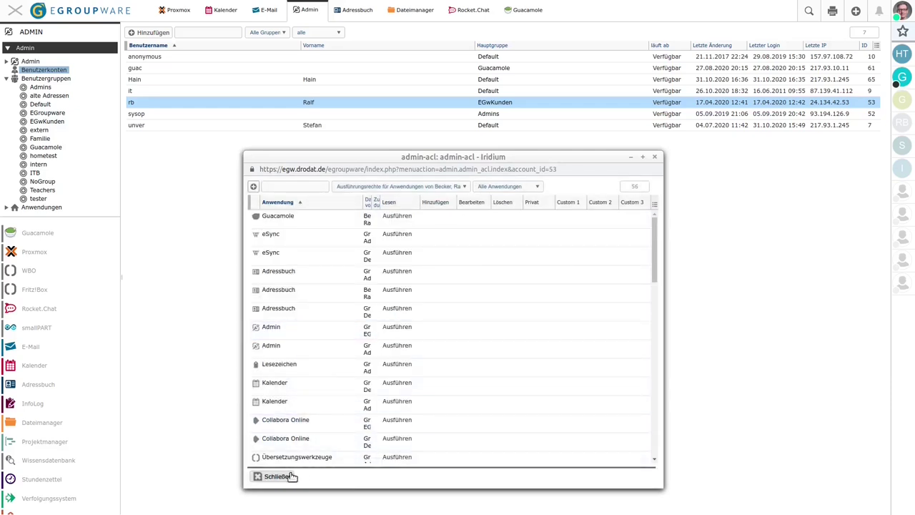
click(279, 477)
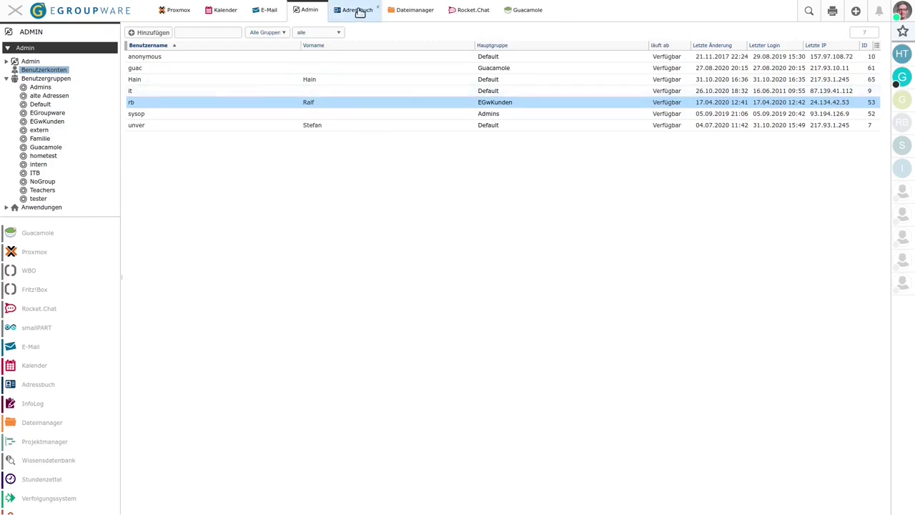
Show Guacamole's Aktive Sitzungen page from its start page, confirming no sessions are running
click(529, 13)
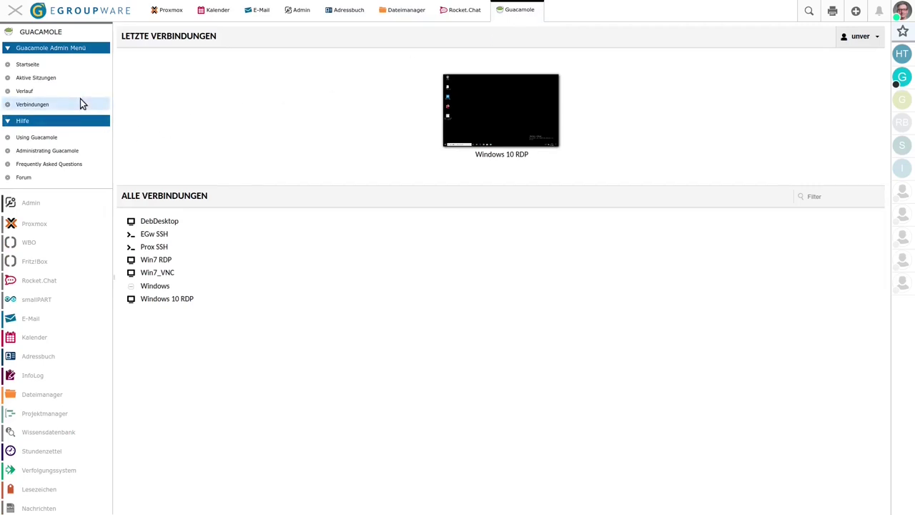
click(26, 66)
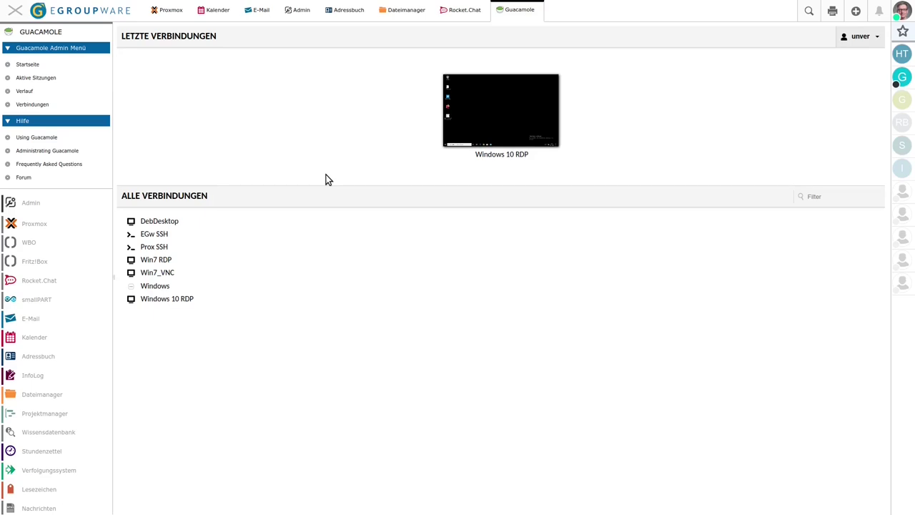
click(40, 77)
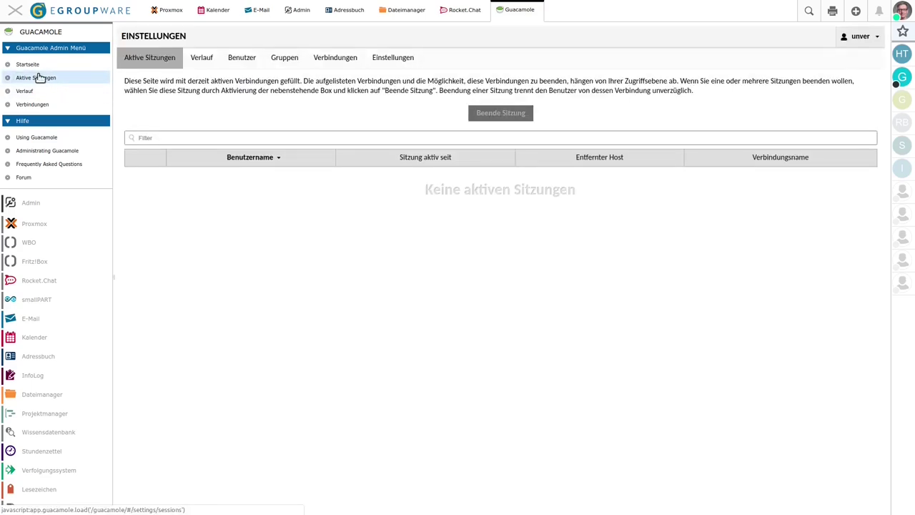
View the Guacamole Verlauf, then list the six configured connections under Verbindungen in Admin
click(27, 90)
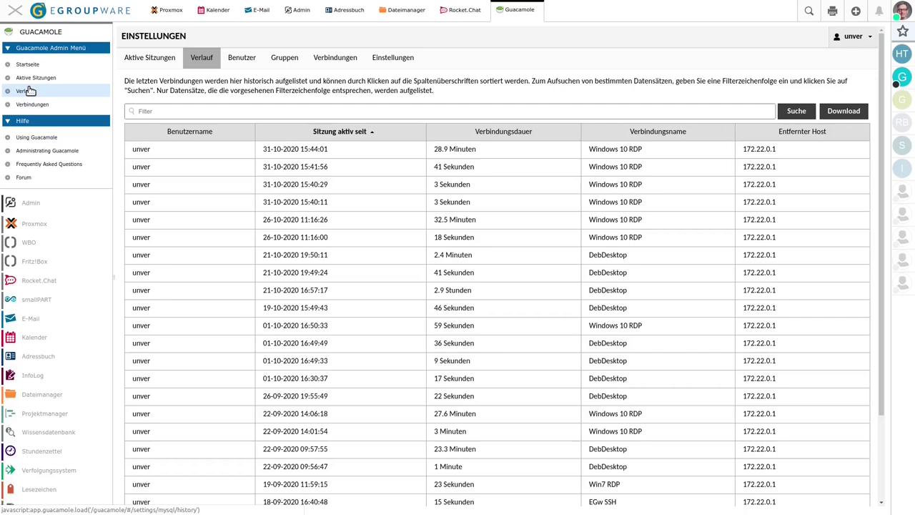
click(27, 104)
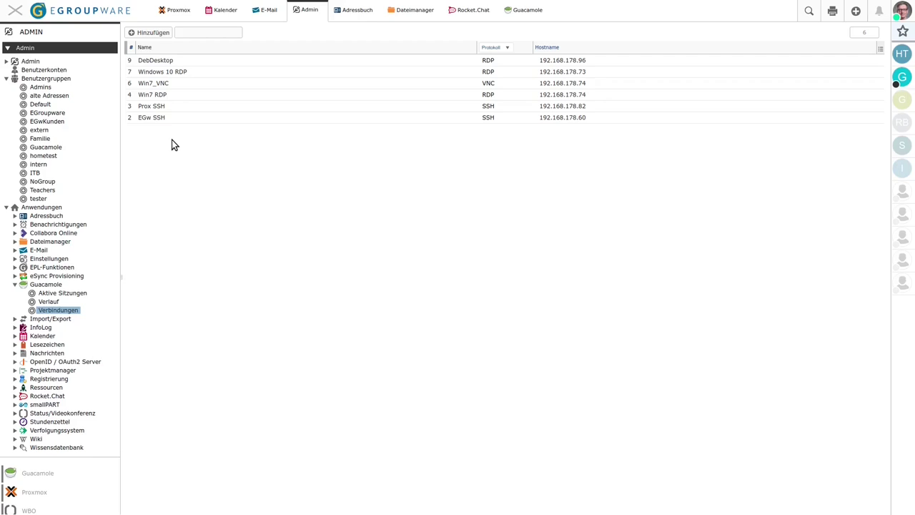
Check a blank new connection's Rechte tab, cancel it, and select Windows 10 RDP in the list
click(150, 32)
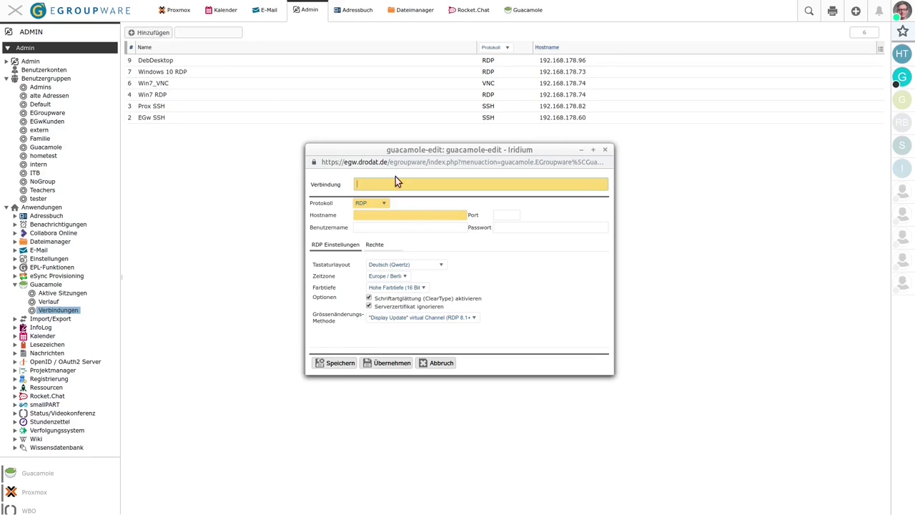
click(393, 183)
click(376, 245)
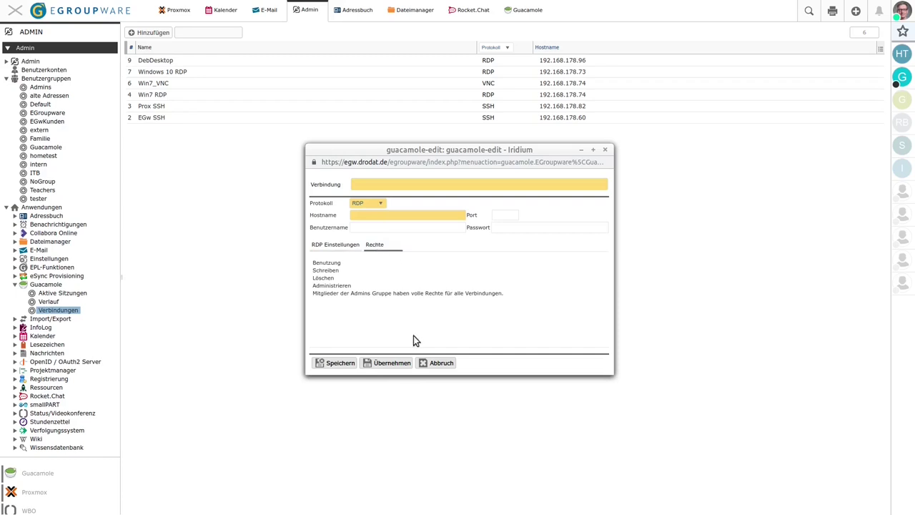
click(442, 363)
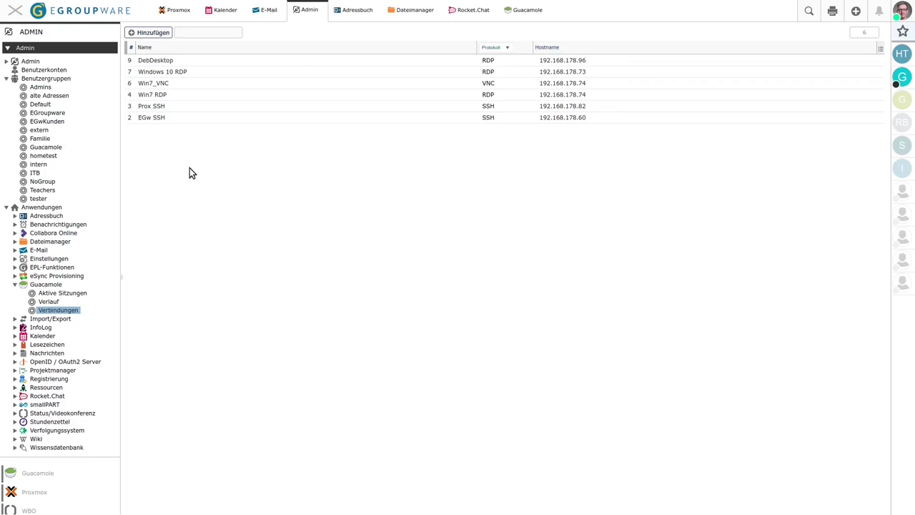
click(192, 72)
Open the Windows 10 RDP connection at 192.168.178.73 and view its rights, showing one user's usage access
double_click(191, 72)
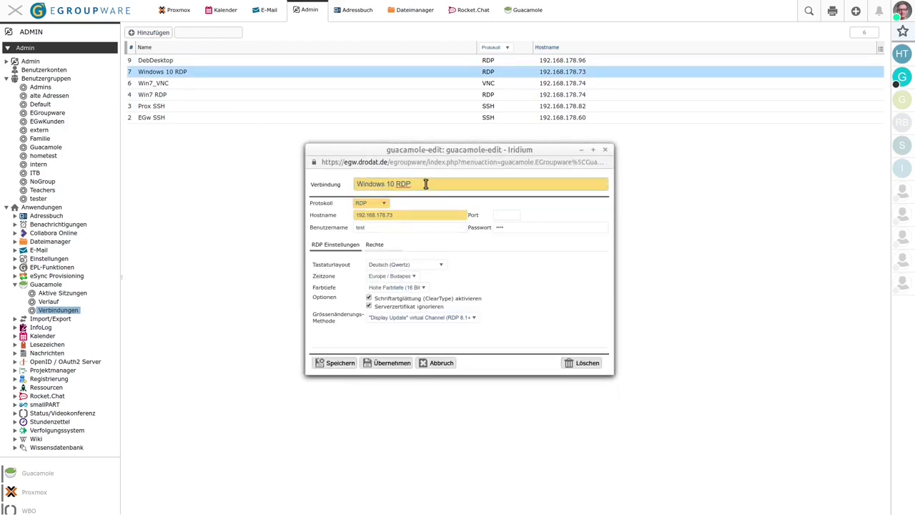
click(404, 215)
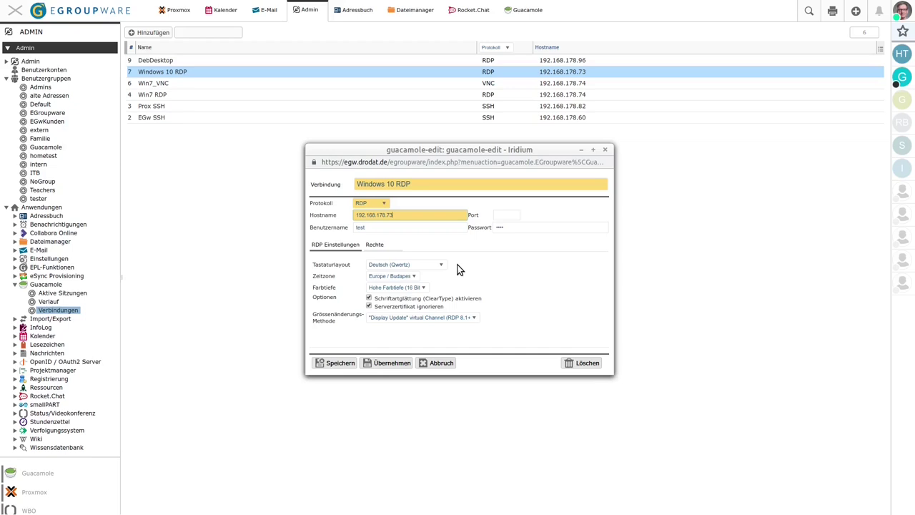
click(375, 244)
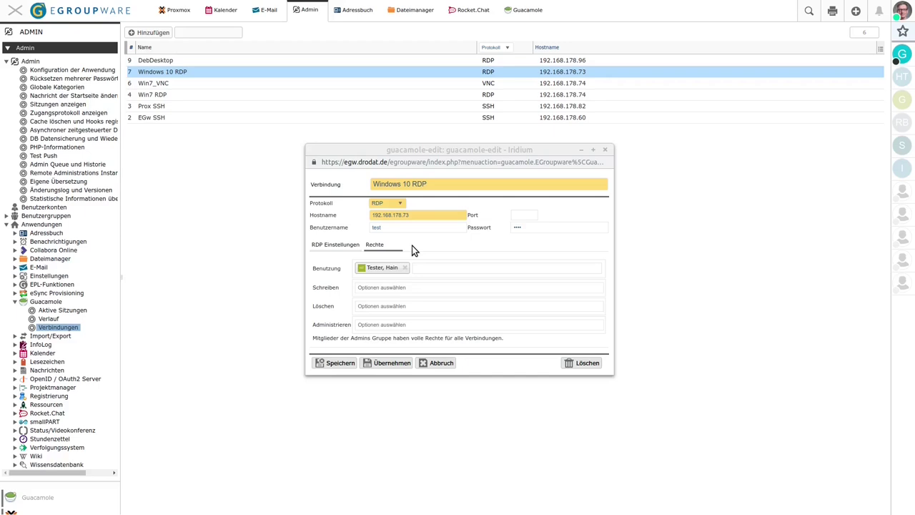
Show the available protocols in the connection's Protokoll dropdown
click(400, 204)
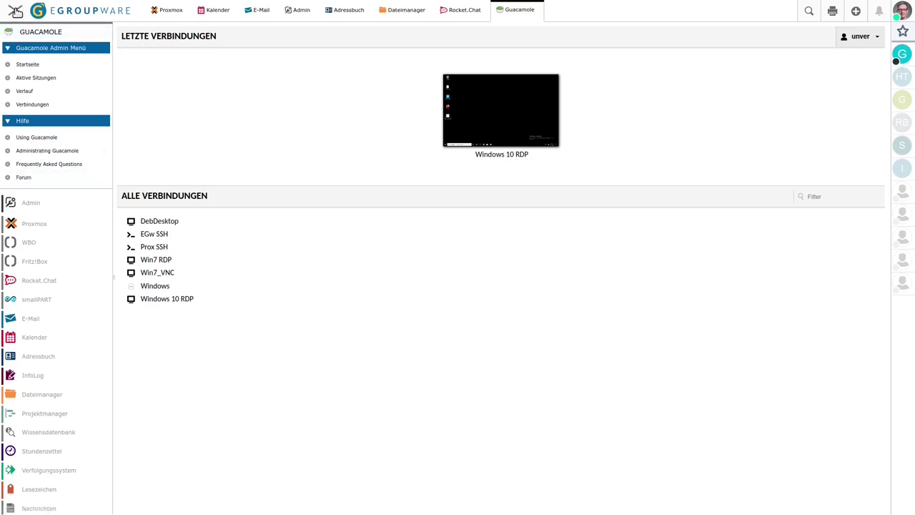
Collapse the side menu to icons, glance at the Kalender, then return to the Guacamole overview
click(16, 11)
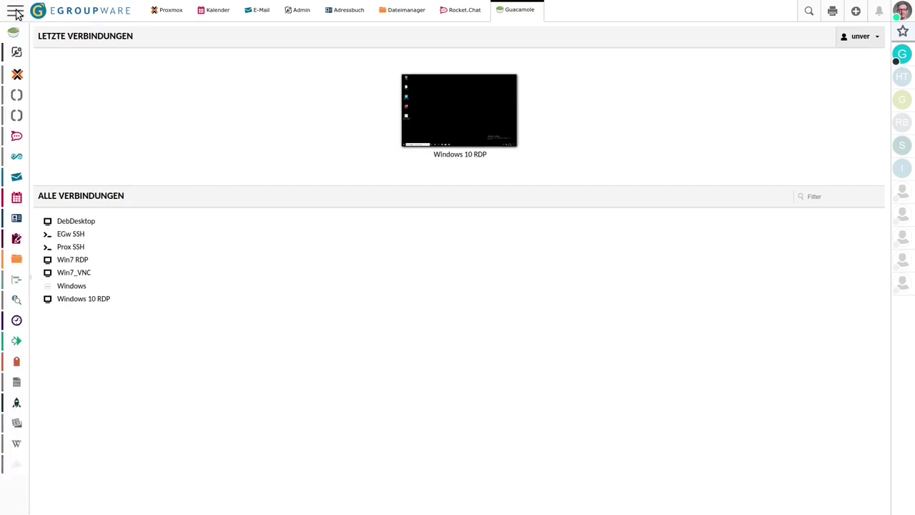
click(16, 11)
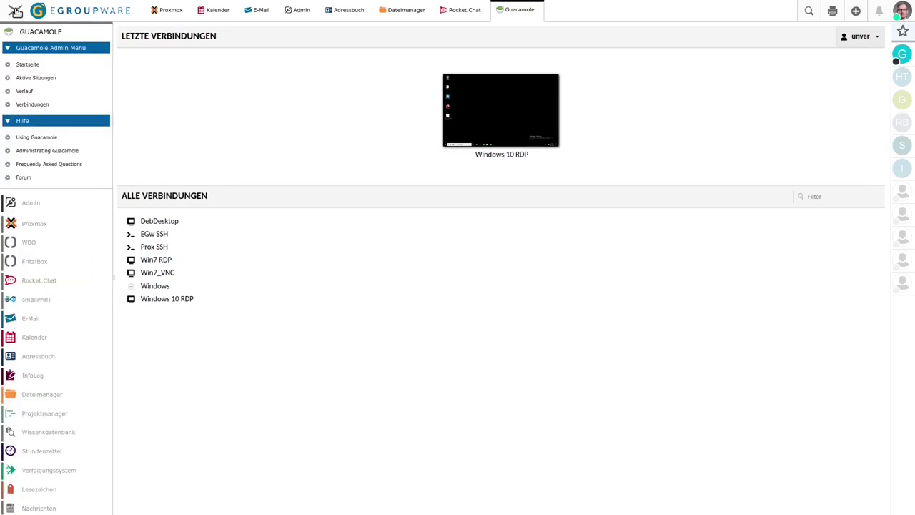
click(15, 12)
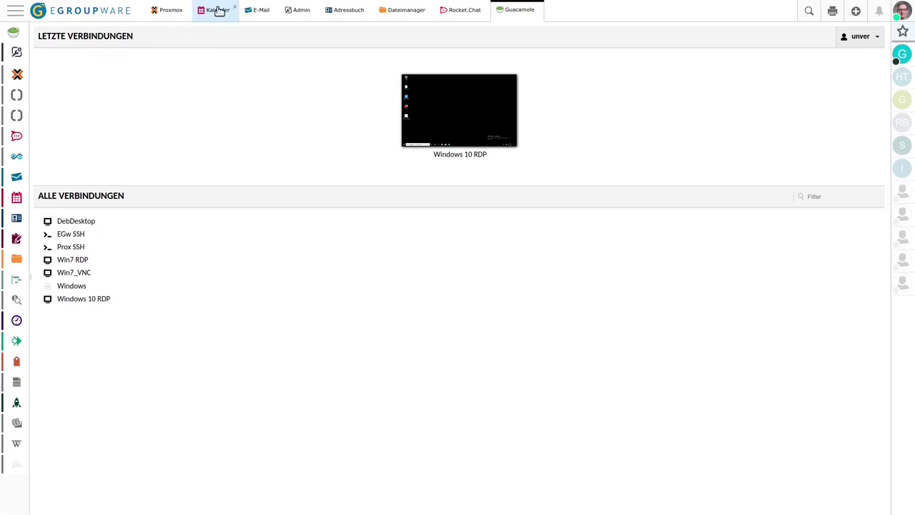
click(218, 10)
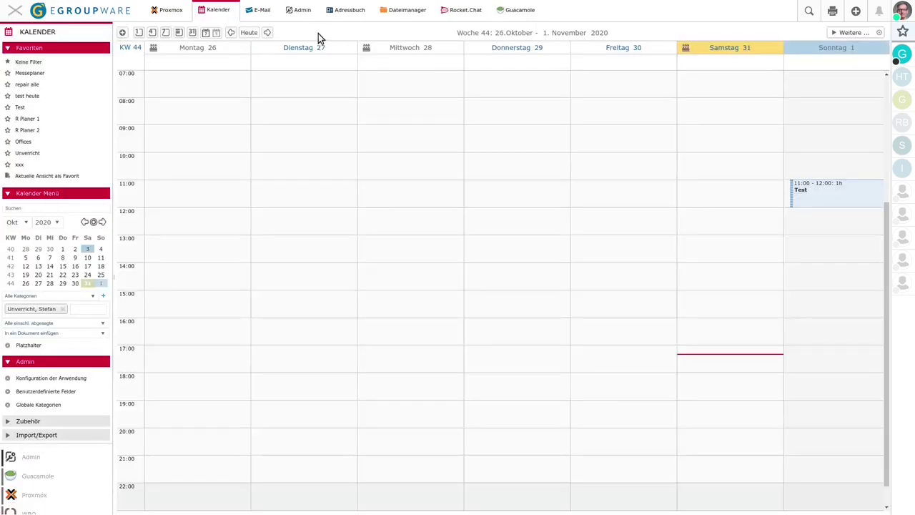
click(518, 11)
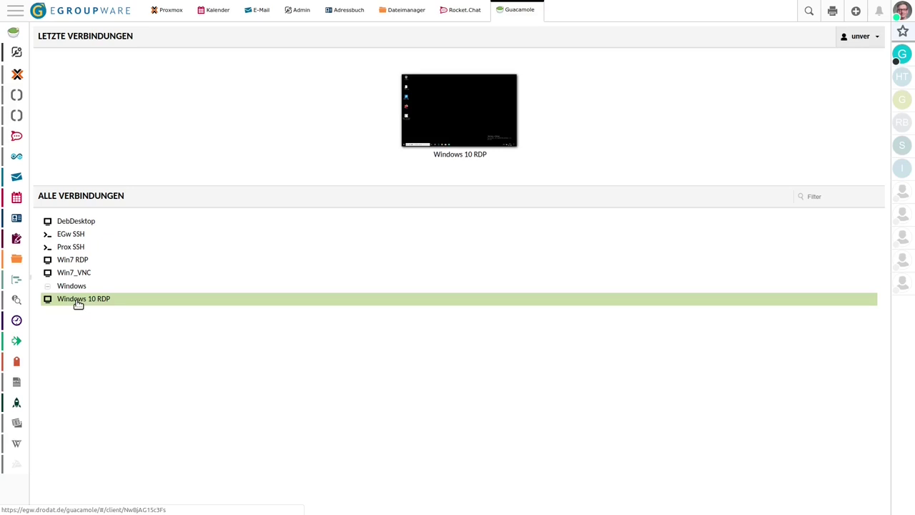
Connect to Windows 10 RDP, open the Jitsi und Guacamole presentation in LibreOffice Impress, then close it
click(79, 300)
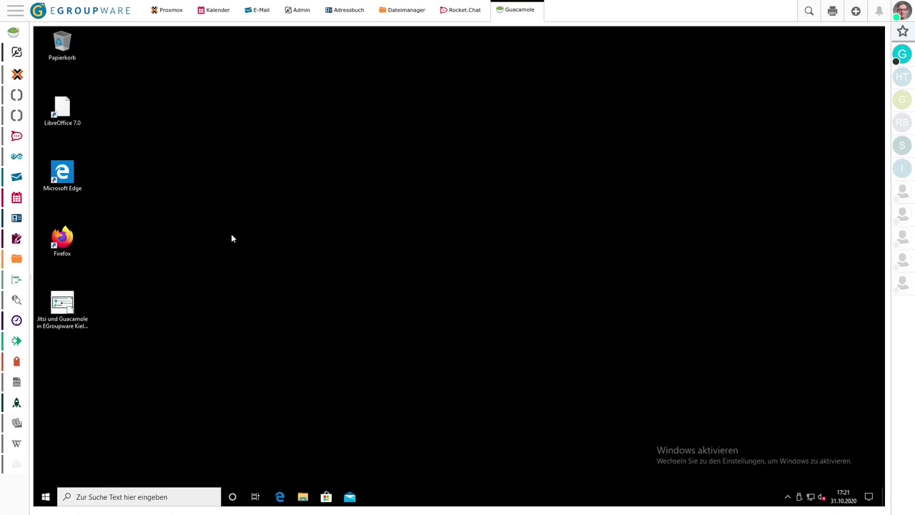
click(63, 307)
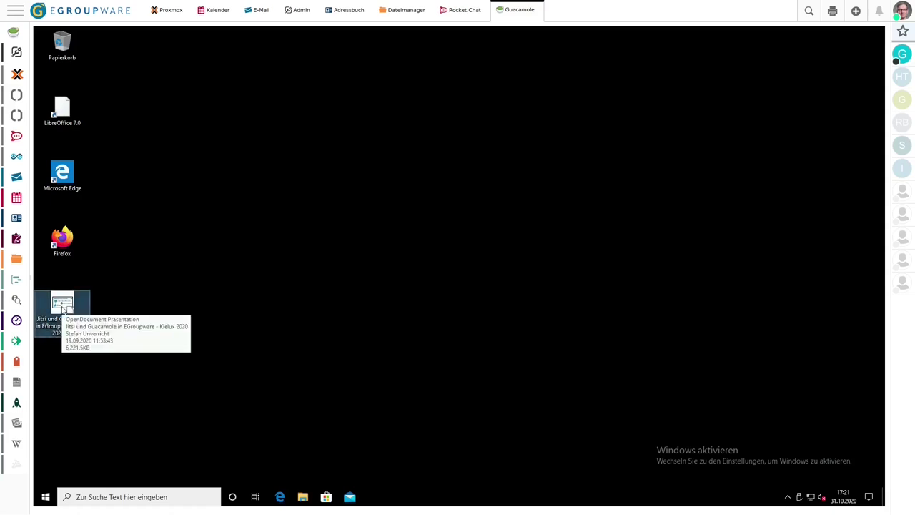
double_click(76, 298)
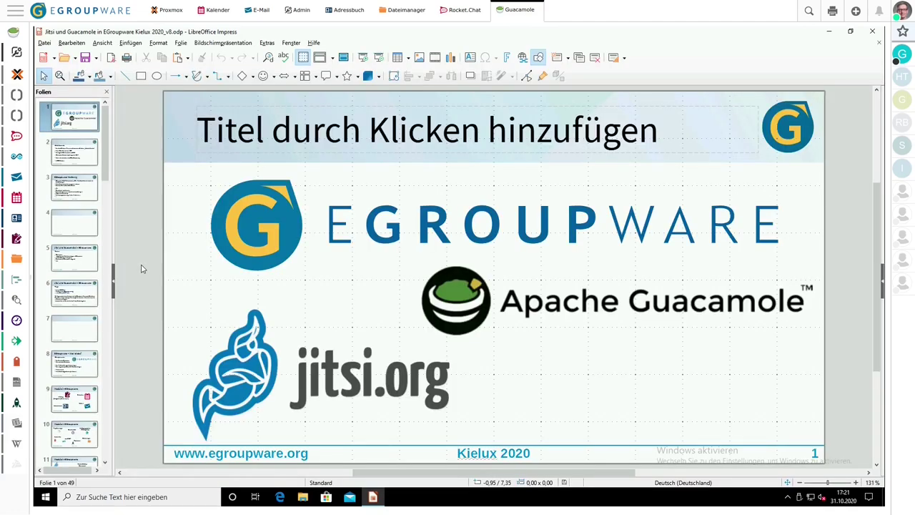
click(872, 32)
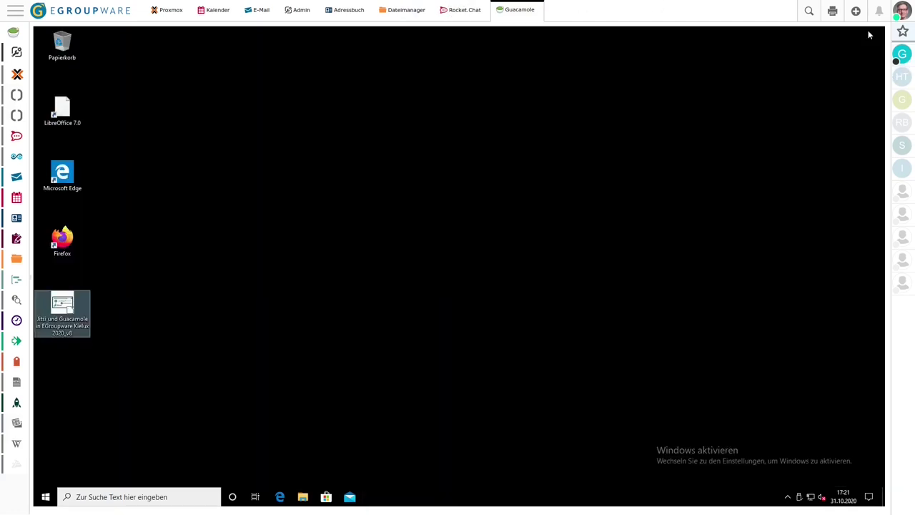
right_click(46, 497)
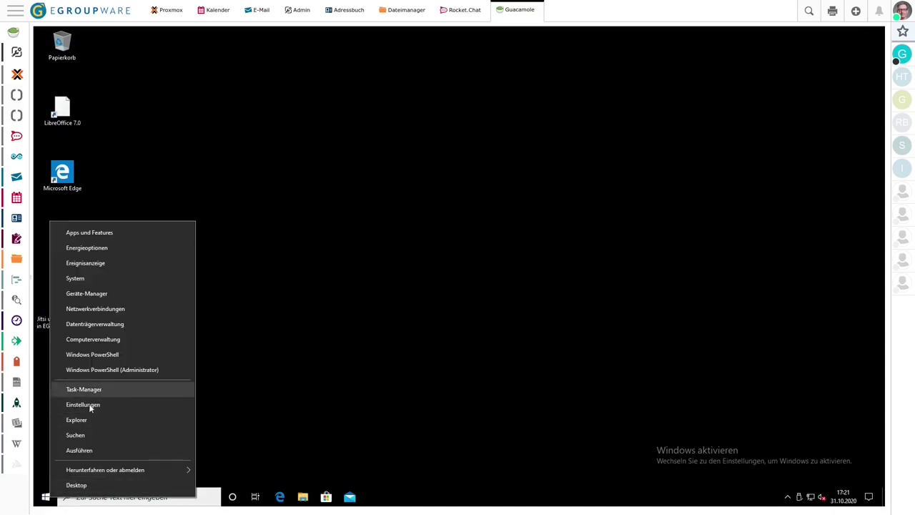
Open File Explorer on the remote Windows machine and browse Desktop, Dokumente, then Bilder
click(77, 420)
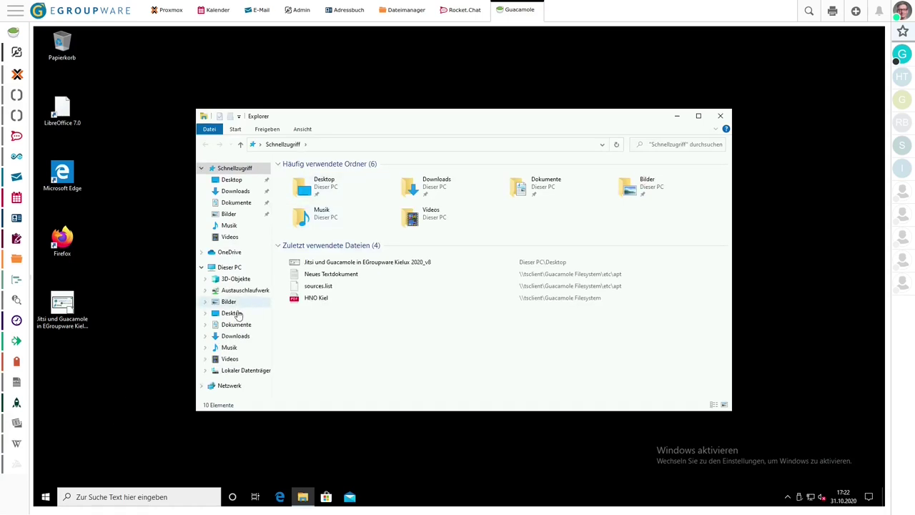
click(236, 314)
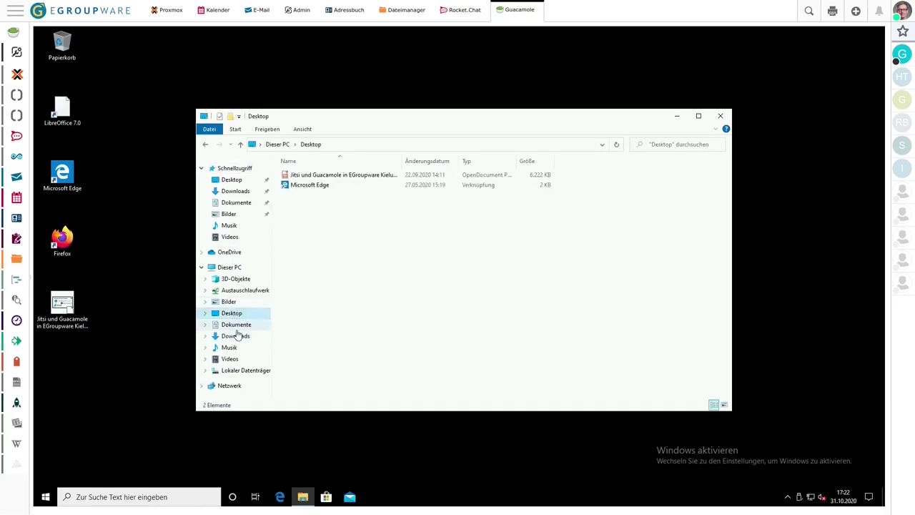
click(235, 328)
click(235, 313)
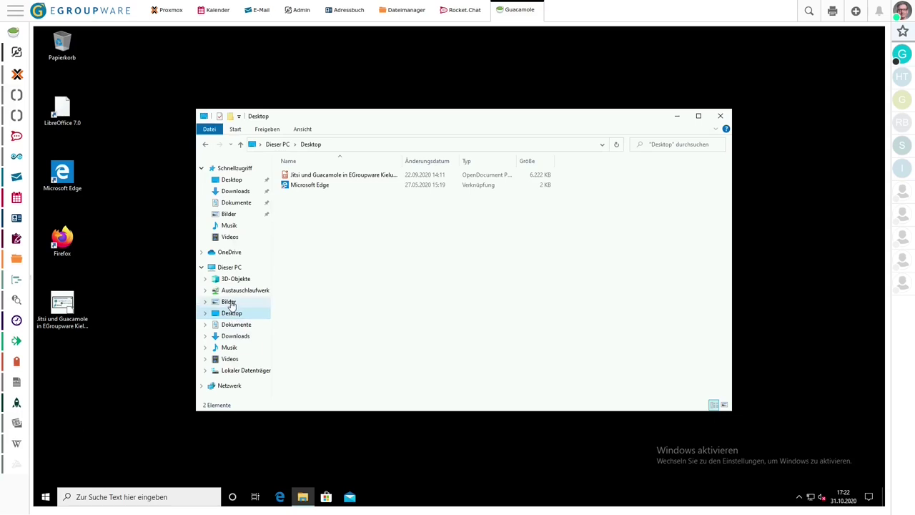
click(228, 302)
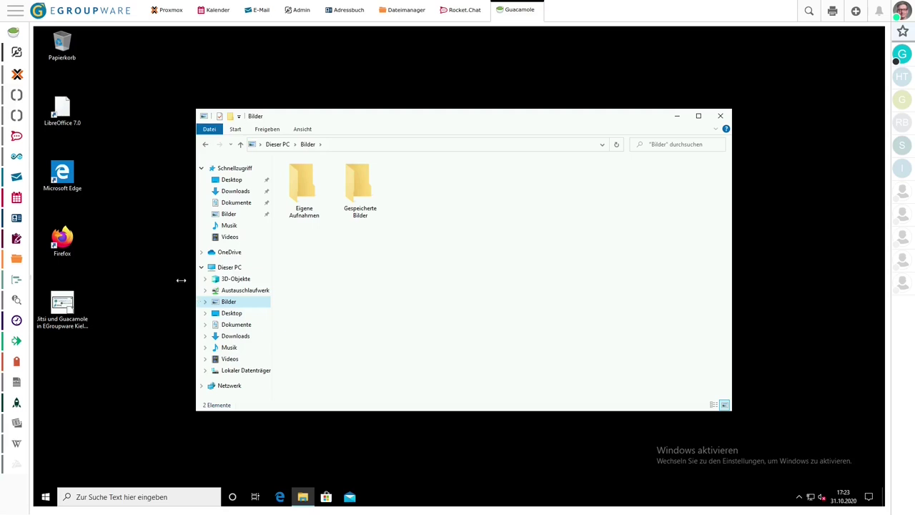
Disconnect the Windows 10 RDP session via the Ctrl+Alt+Shift menu and return to Guacamole's Startseite
click(156, 283)
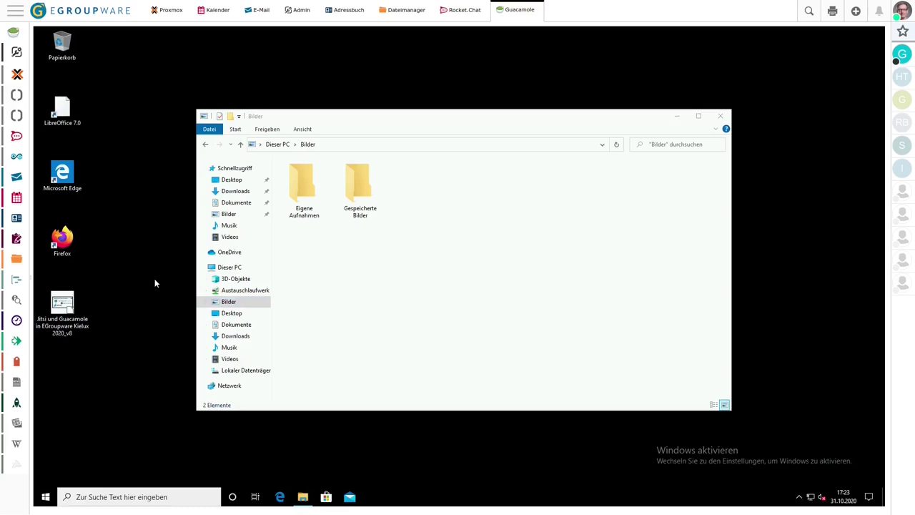
key(ctrl+alt+shift)
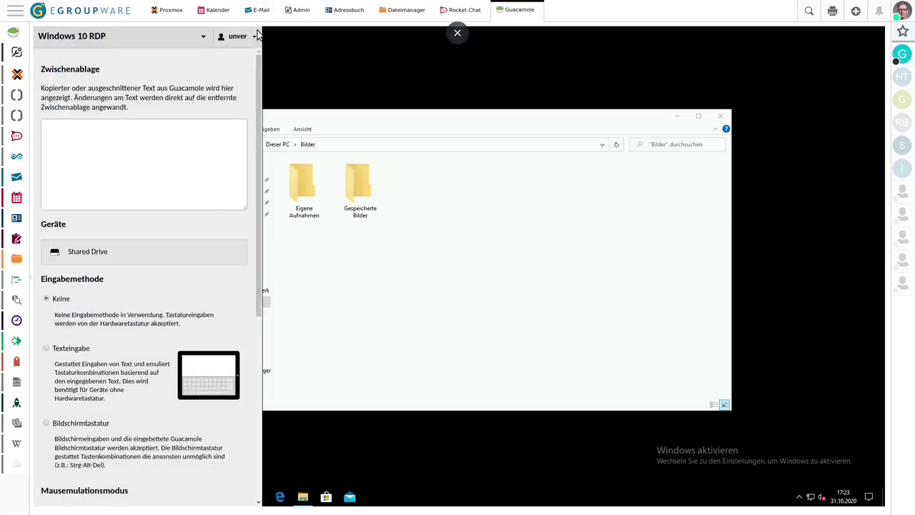
click(256, 35)
click(238, 57)
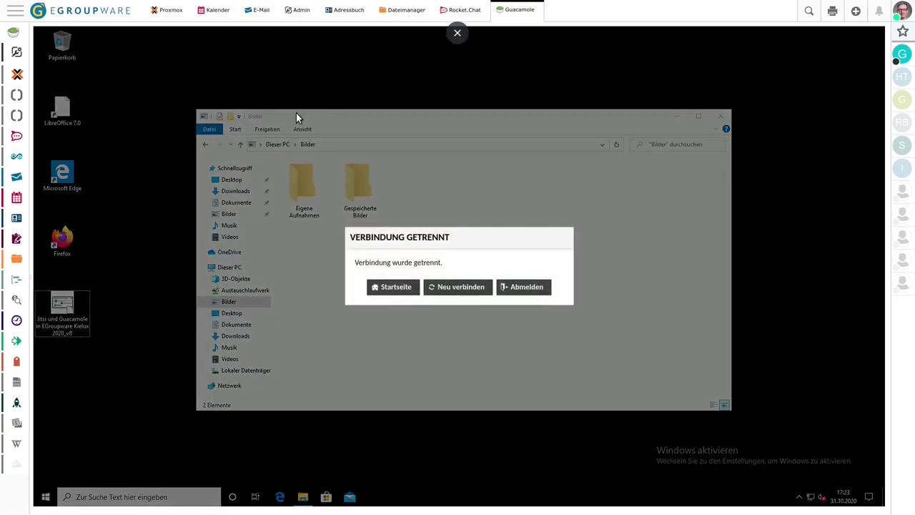
click(393, 288)
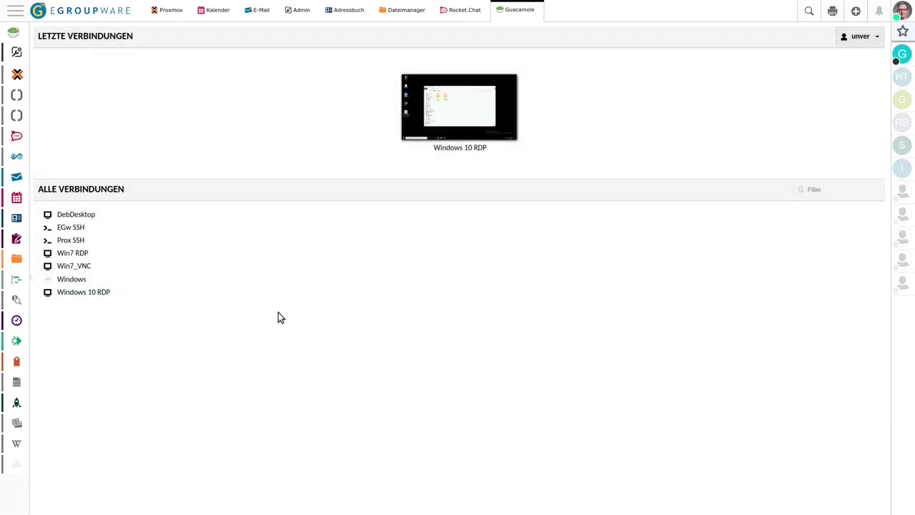
right_click(80, 292)
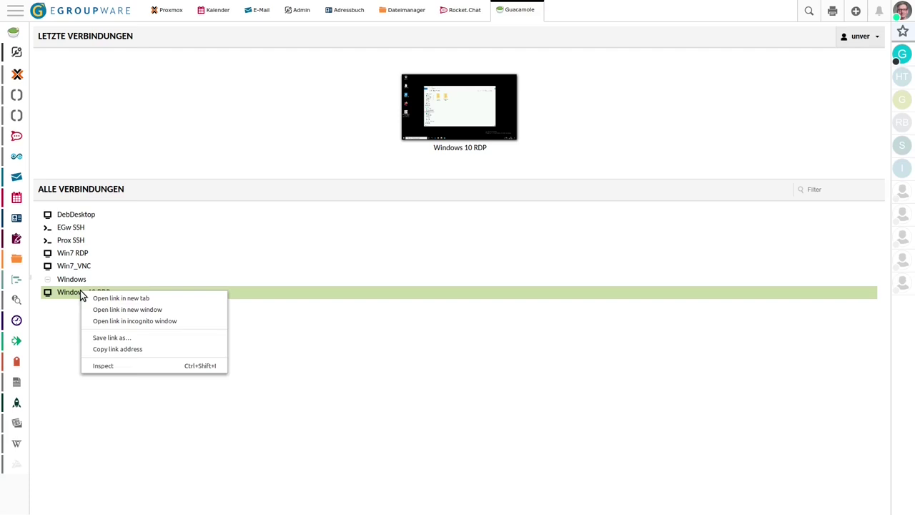
Open Windows 10 RDP in a new browser window, then turn browser full screen on and off
click(123, 309)
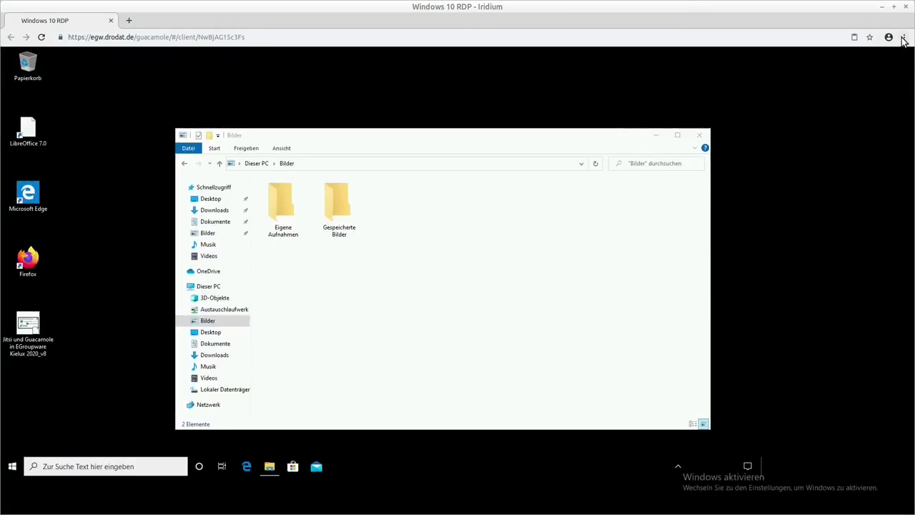
click(902, 39)
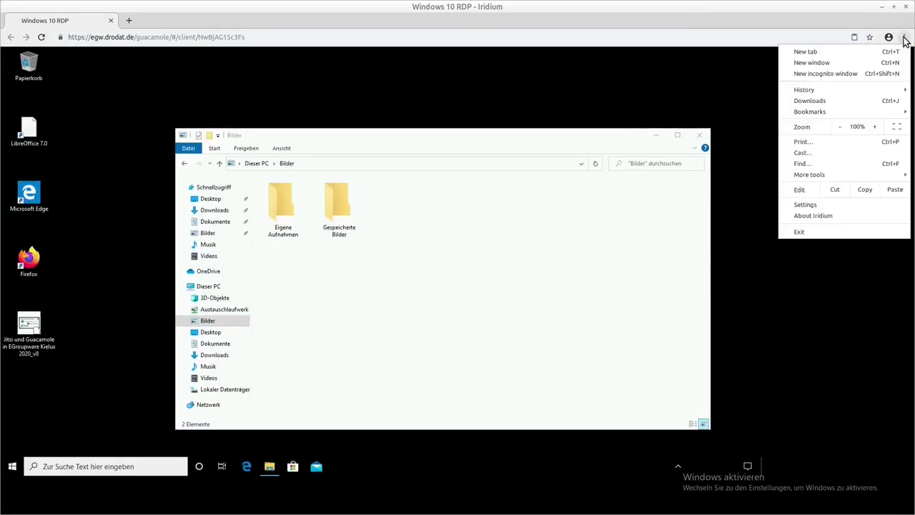
click(893, 125)
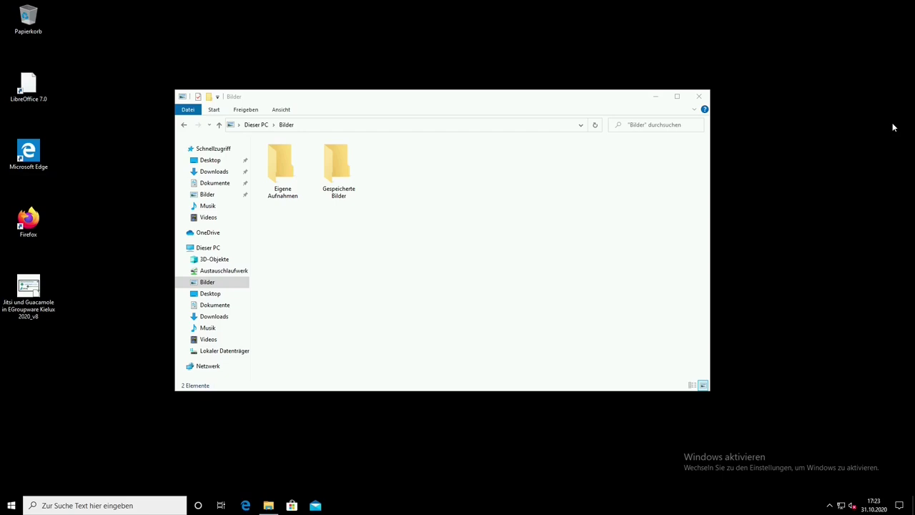
key(F11)
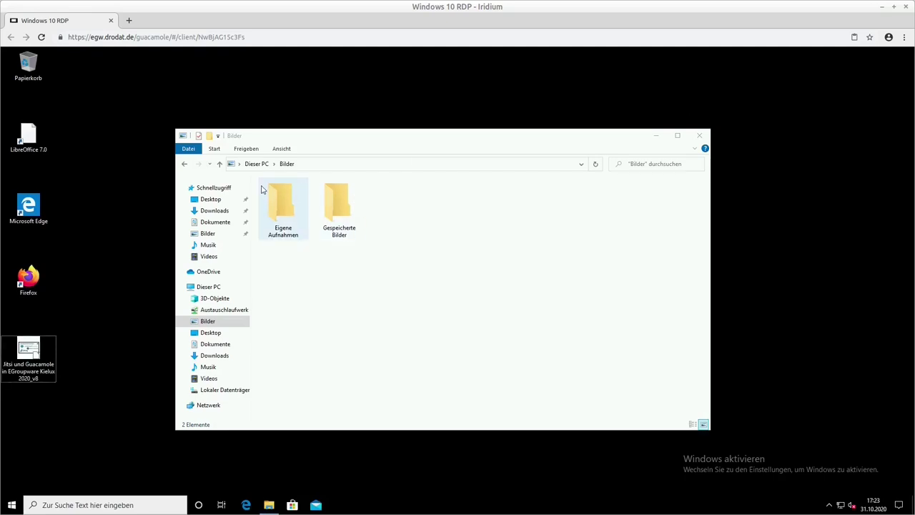
Leave the RDP session for the Guacamole home page (Startseite)
key(ctrl+alt+shift)
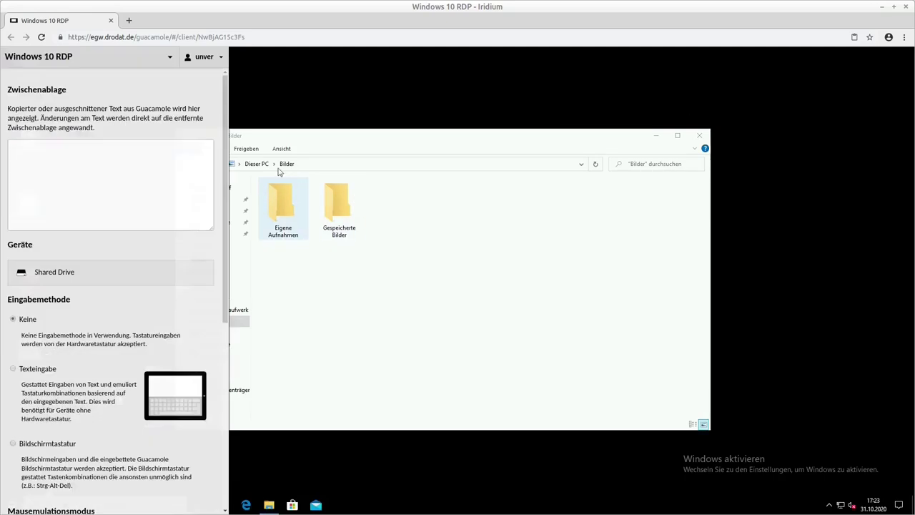
click(222, 58)
click(198, 99)
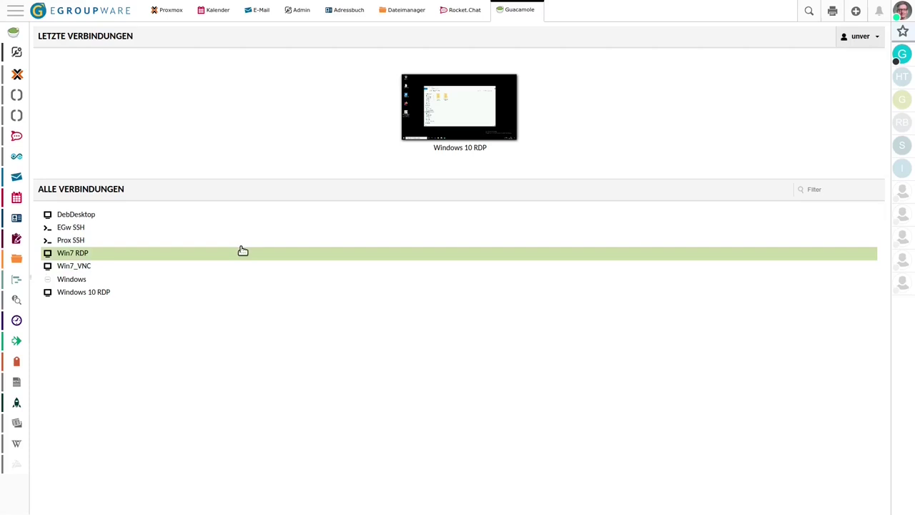
Connect to DebDesktop, disconnect it (Trennen), then start the EGw SSH session at its password prompt
click(76, 215)
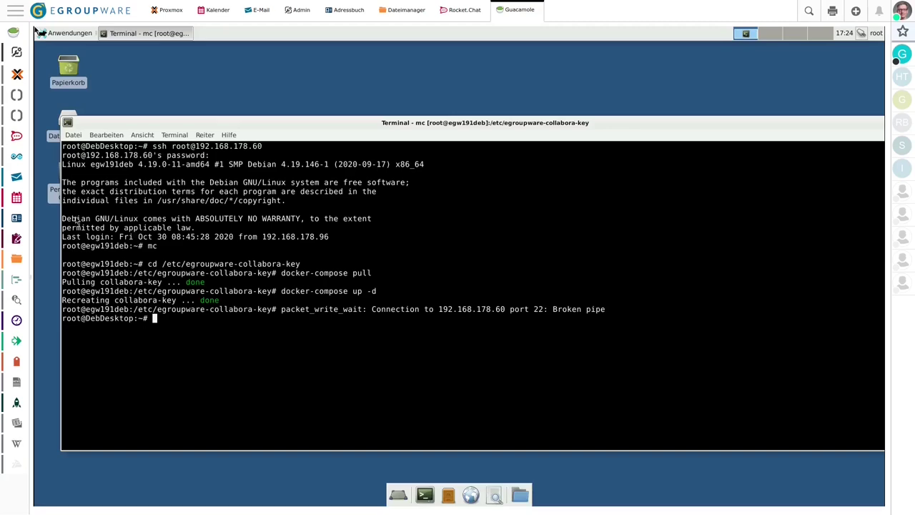
key(ctrl+alt+shift)
click(243, 35)
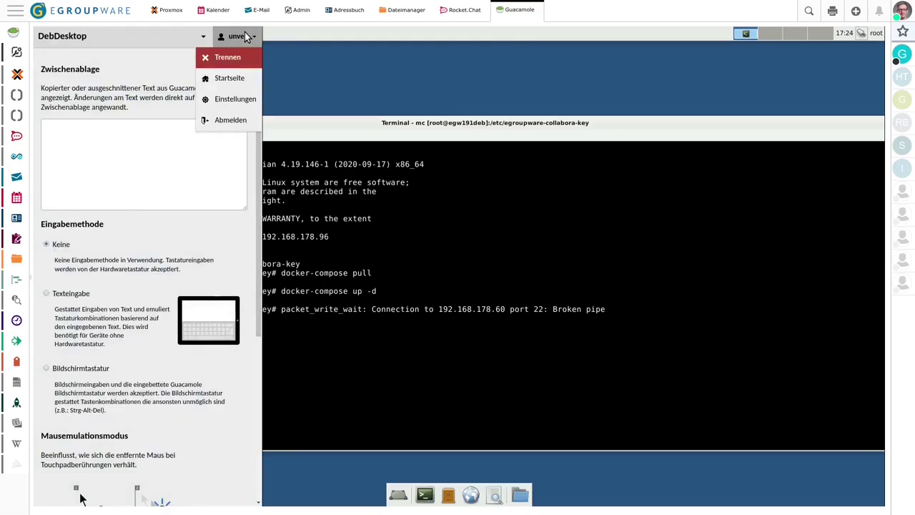
click(229, 57)
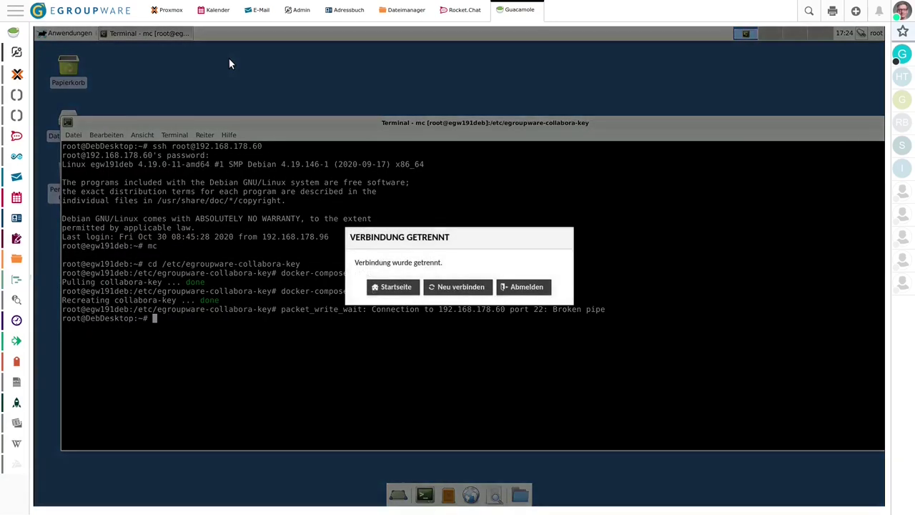
click(409, 288)
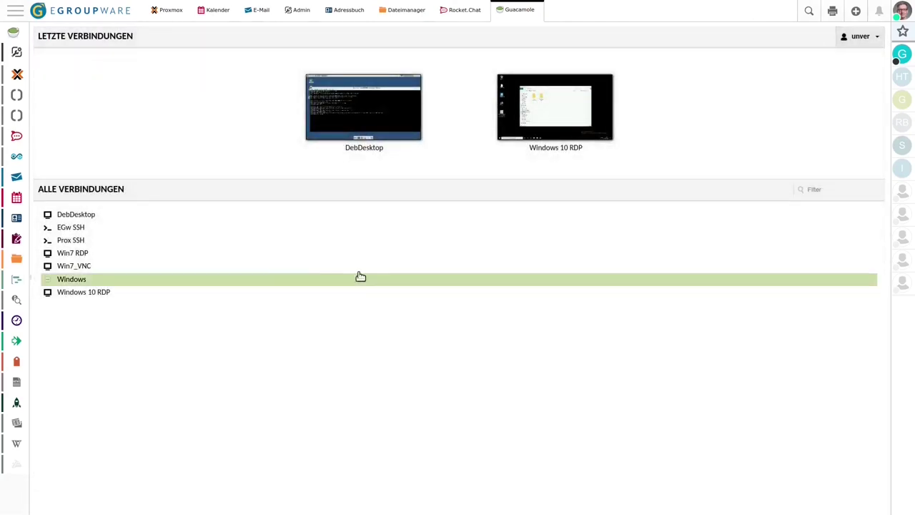
click(71, 227)
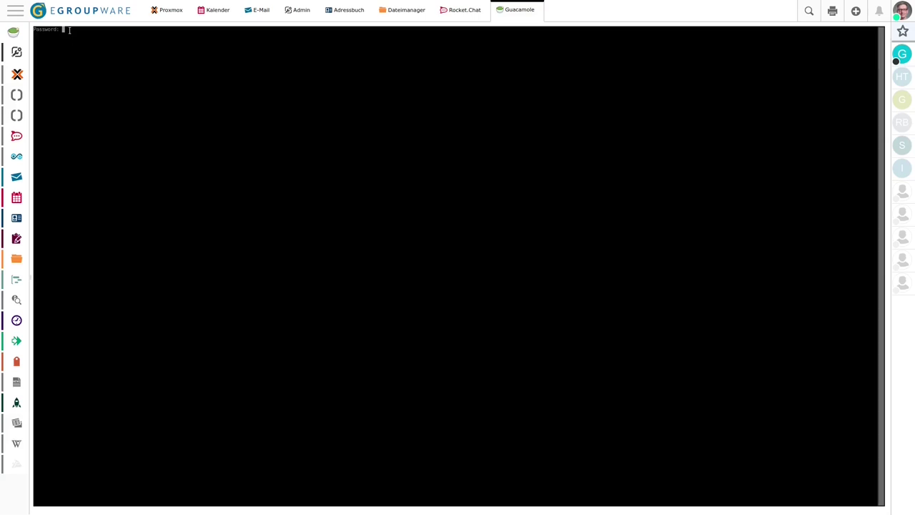
Return from EGw SSH to Startseite and check the EGw SSH thumbnail's link options
key(ctrl+alt+shift)
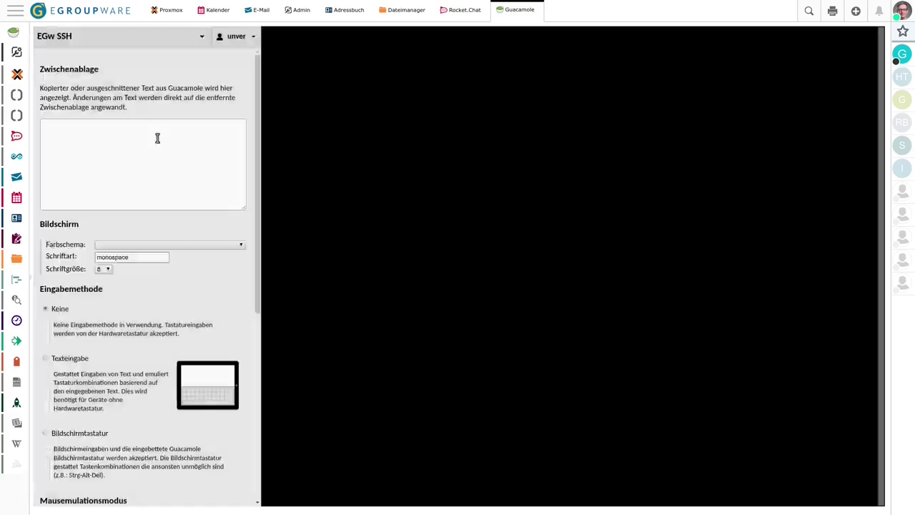
click(255, 37)
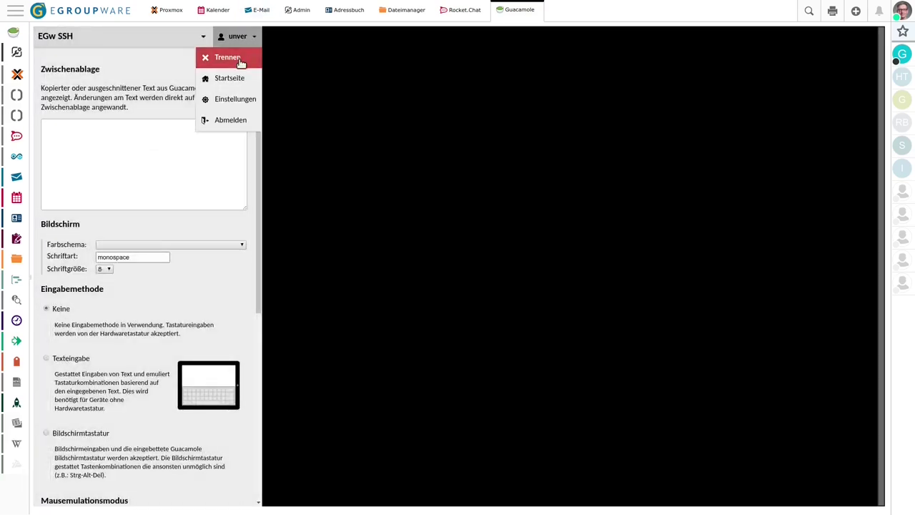
click(232, 80)
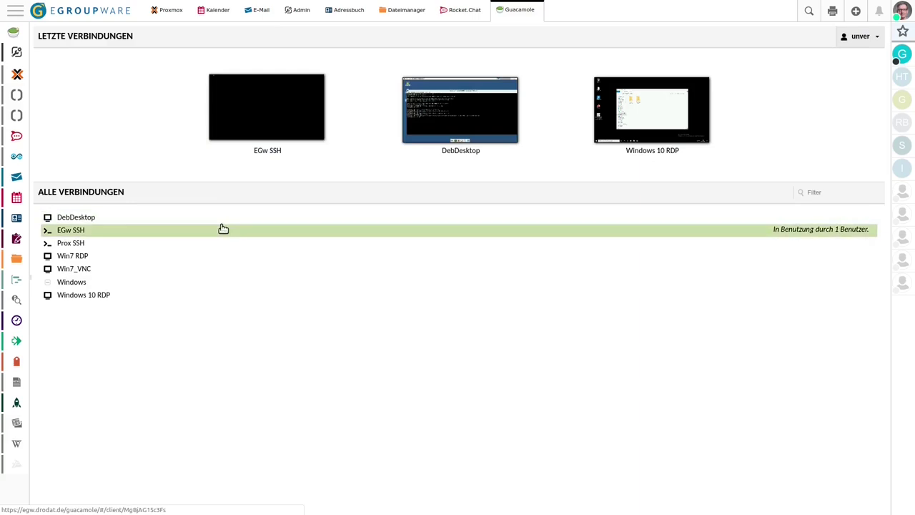
right_click(261, 135)
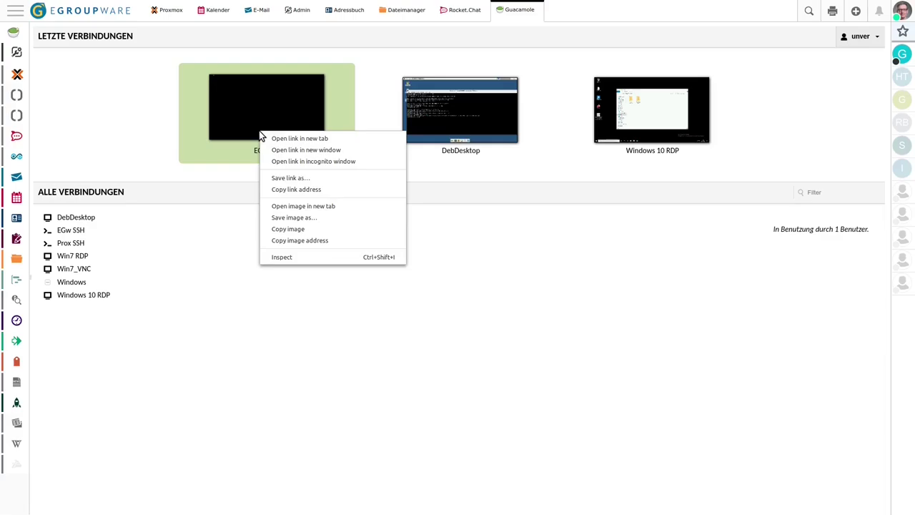
key(Escape)
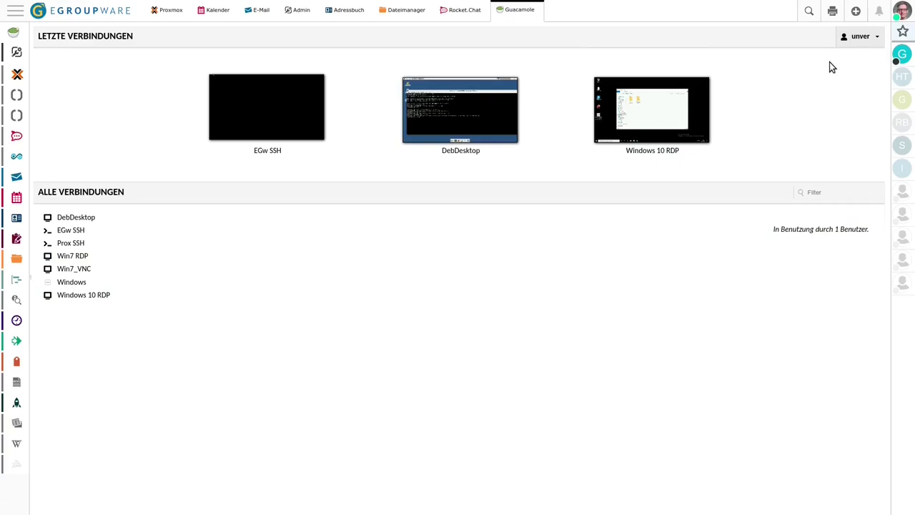
Show Guacamole Einstellungen preferences: language Deutsch, timezone Europe/Berlin, input method Keine
click(878, 40)
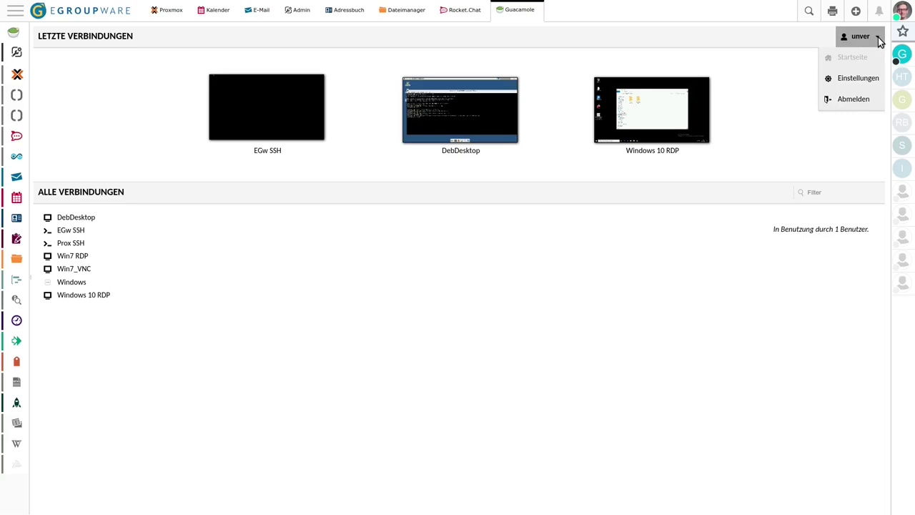
click(862, 79)
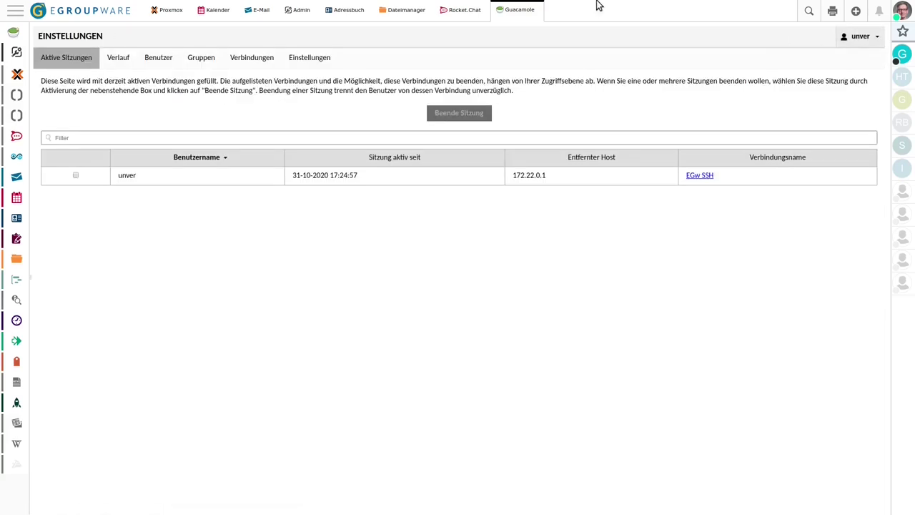
click(312, 60)
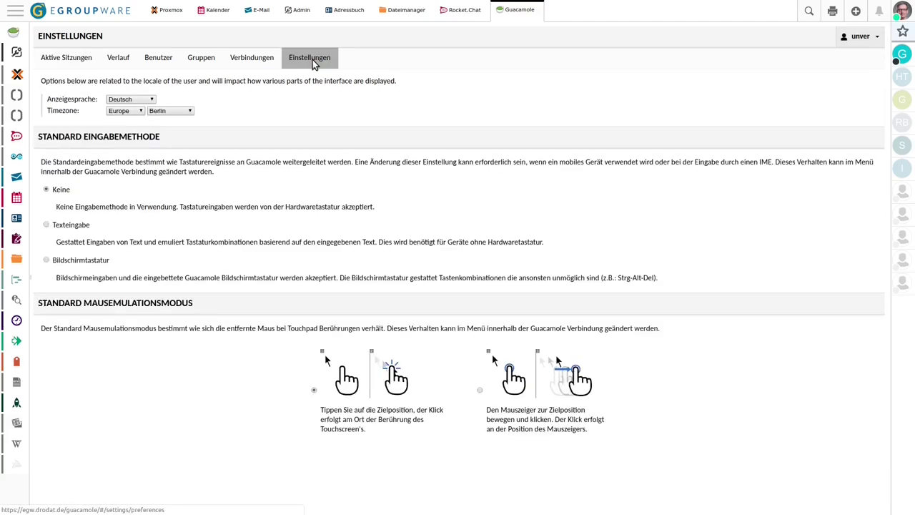